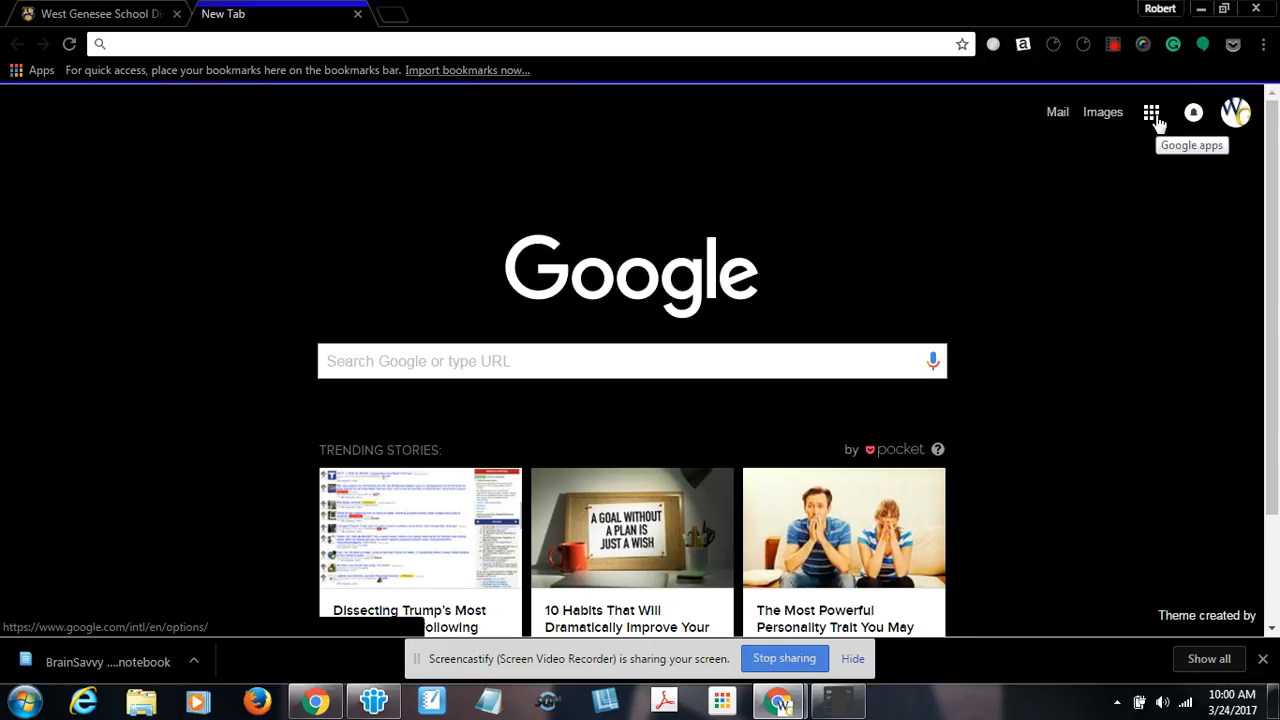
- Open Google Drive from the list of Google apps
click(1153, 118)
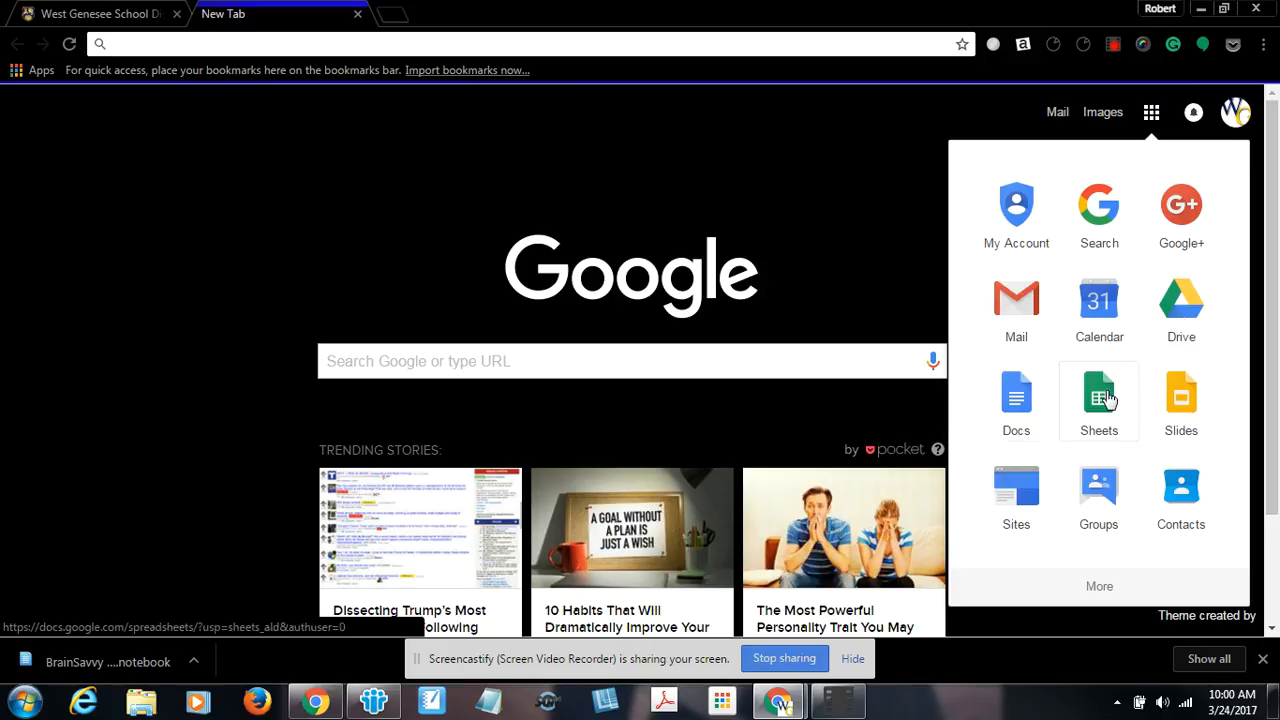
click(1178, 318)
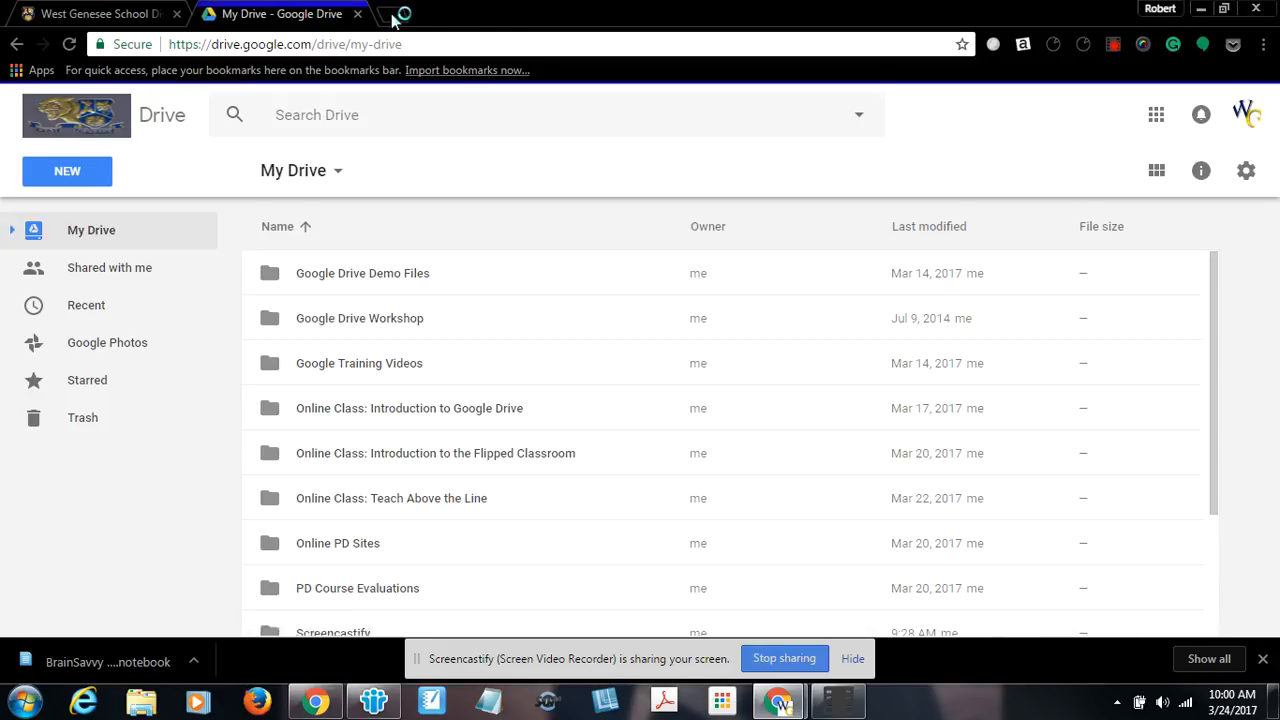
- Open Google Drive in a new browser tab through the address drive.google.com
click(393, 16)
text(drive.go)
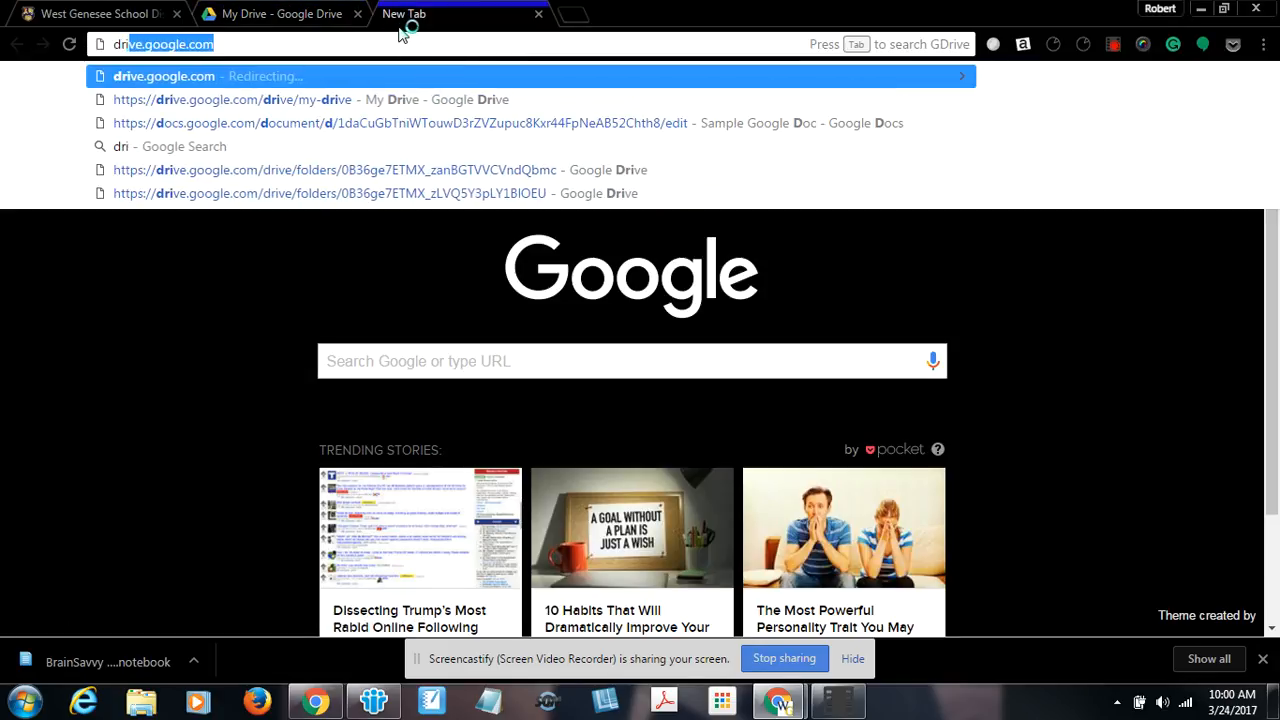
text(og)
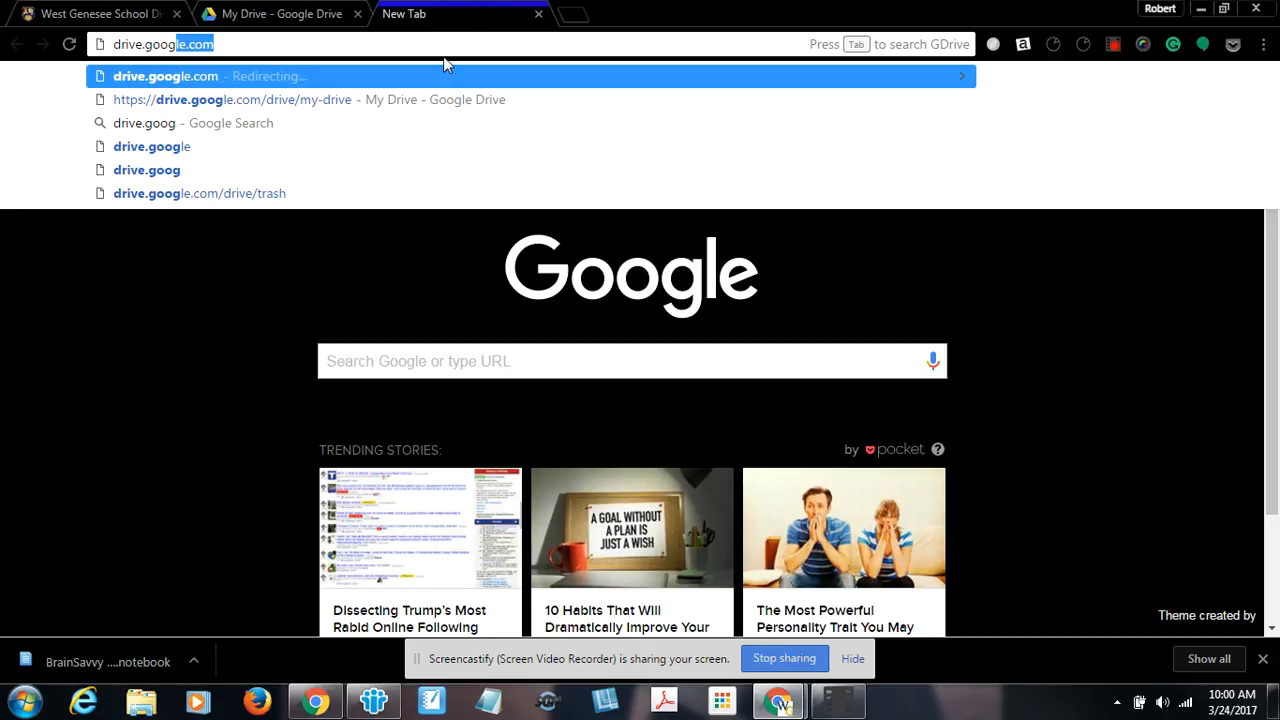
key(Return)
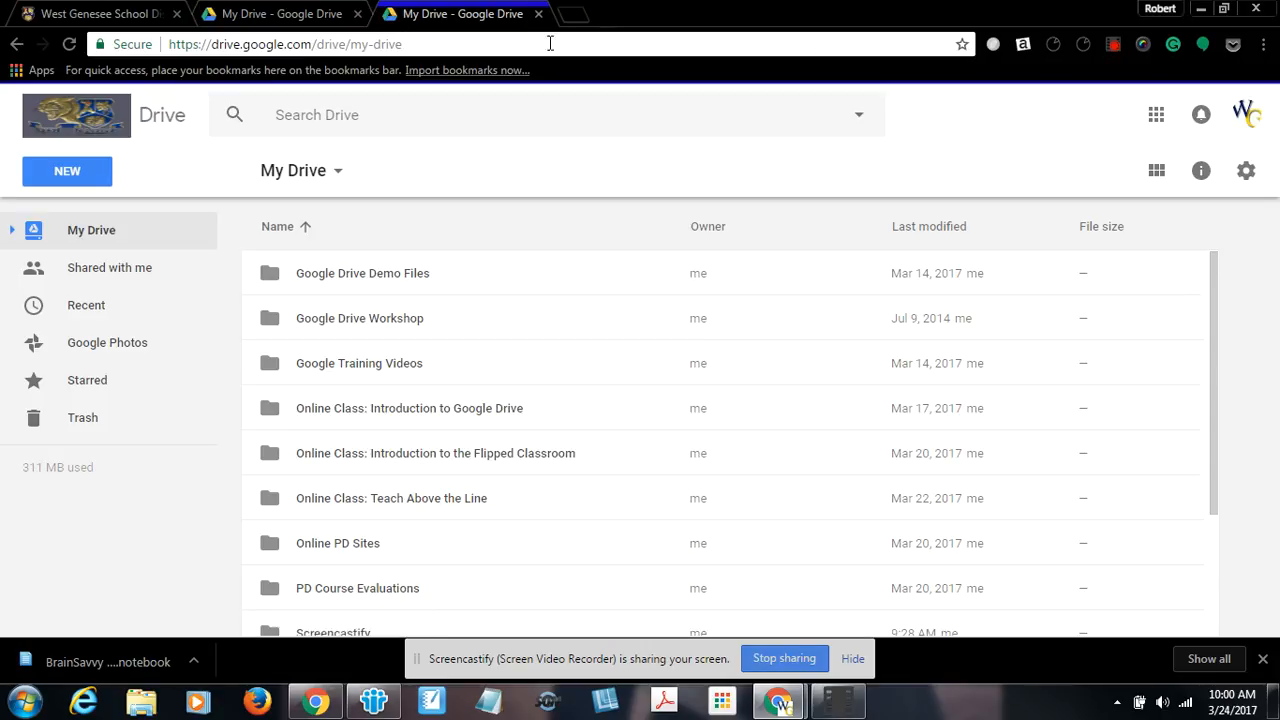
- Search Google for "google drive" in another new tab, and close both extra tabs
click(580, 20)
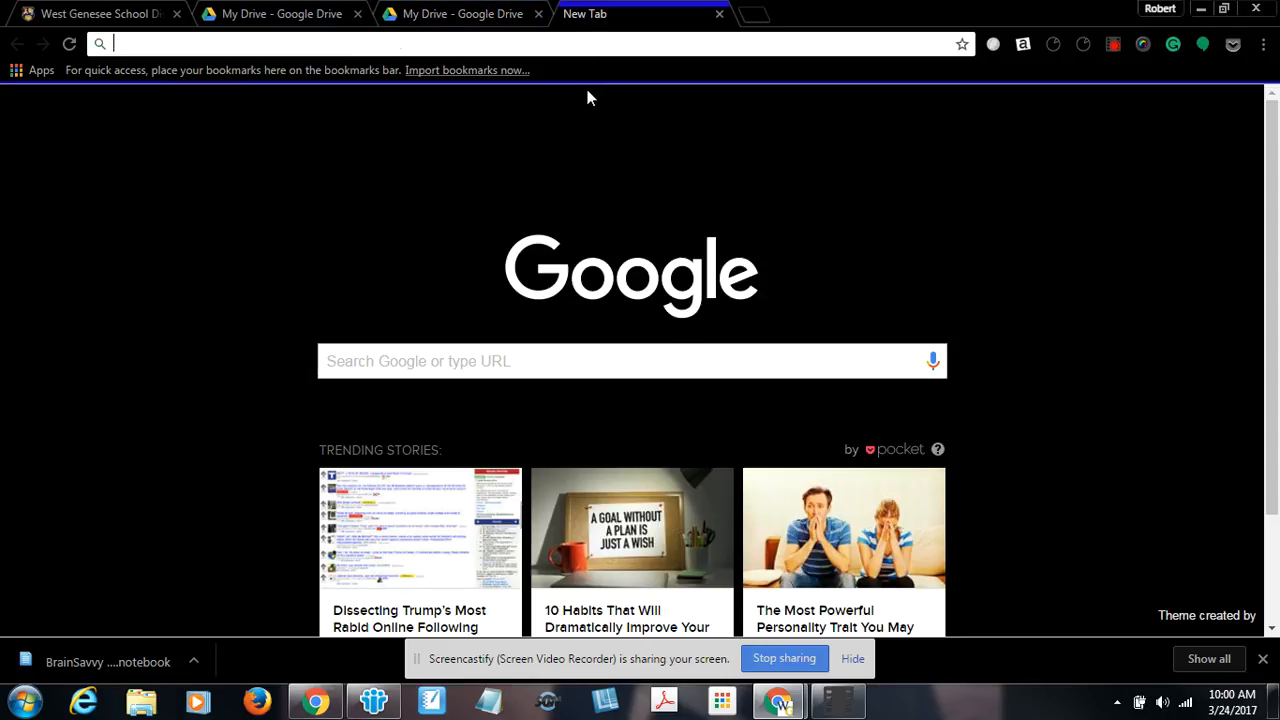
text(google dri)
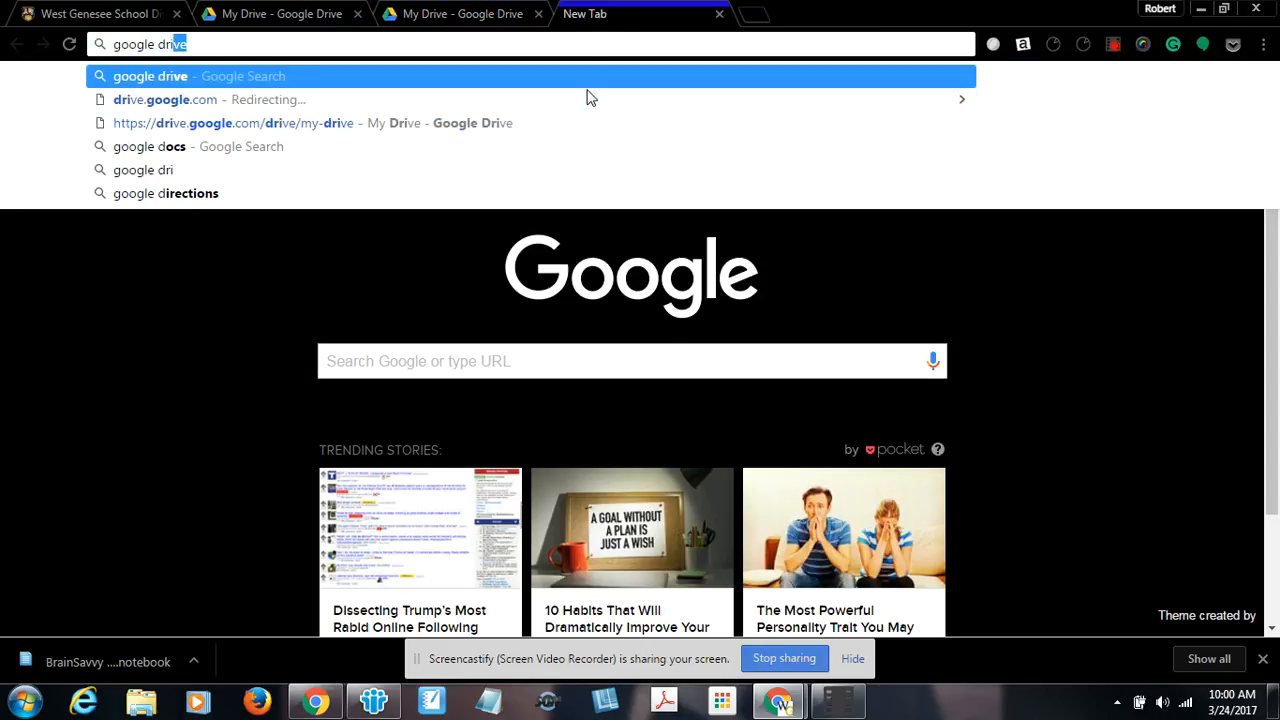
key(Return)
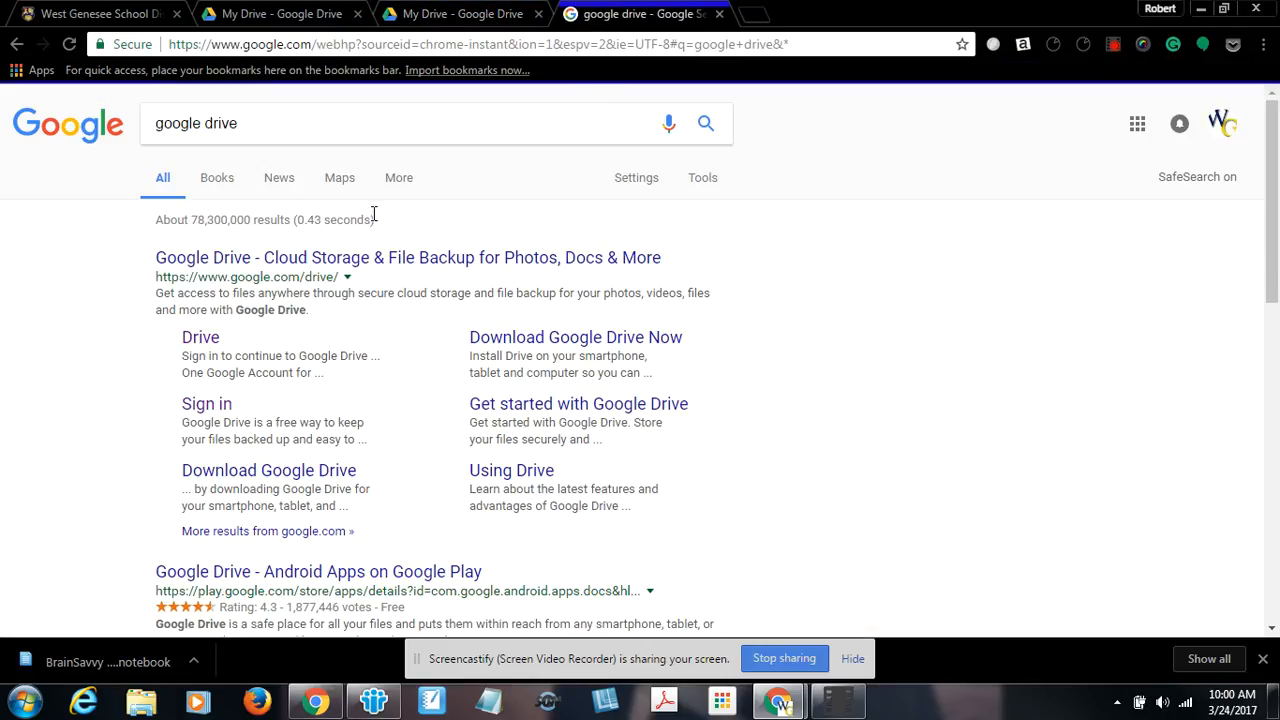
click(719, 14)
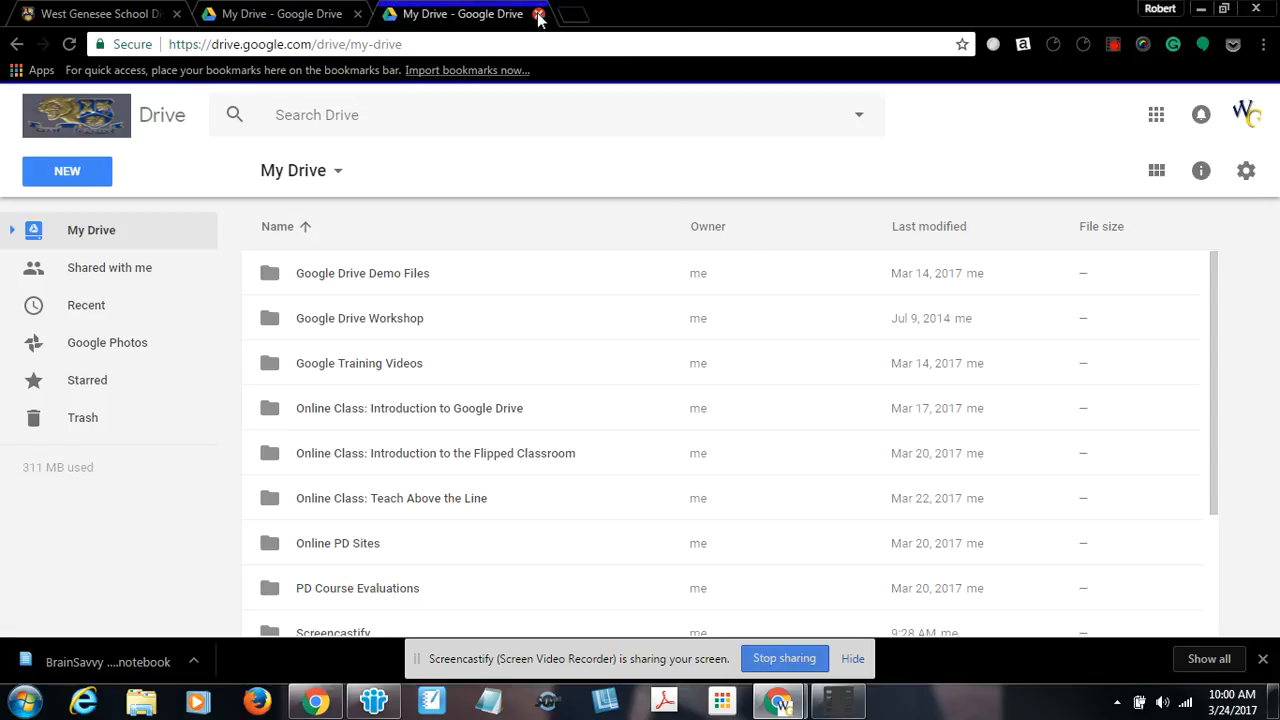
click(538, 14)
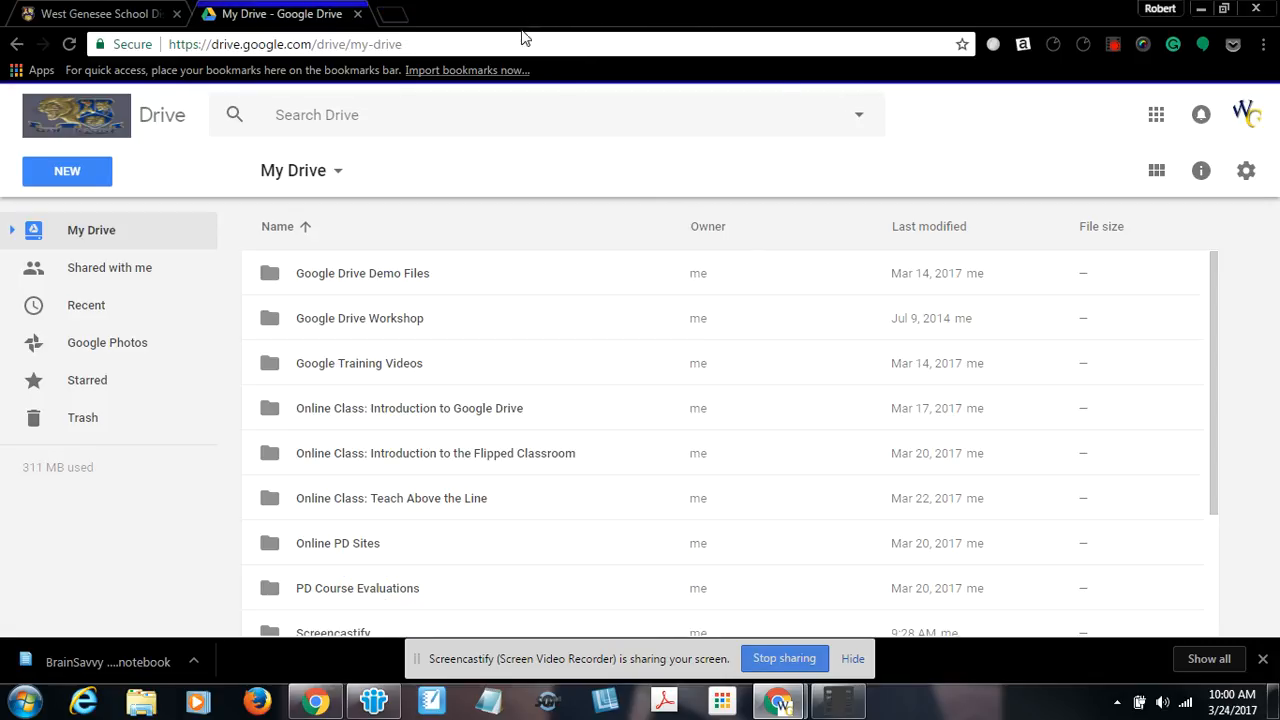
- Sign out of the Google account and sign back in to Drive with the account password
click(1247, 113)
click(1228, 336)
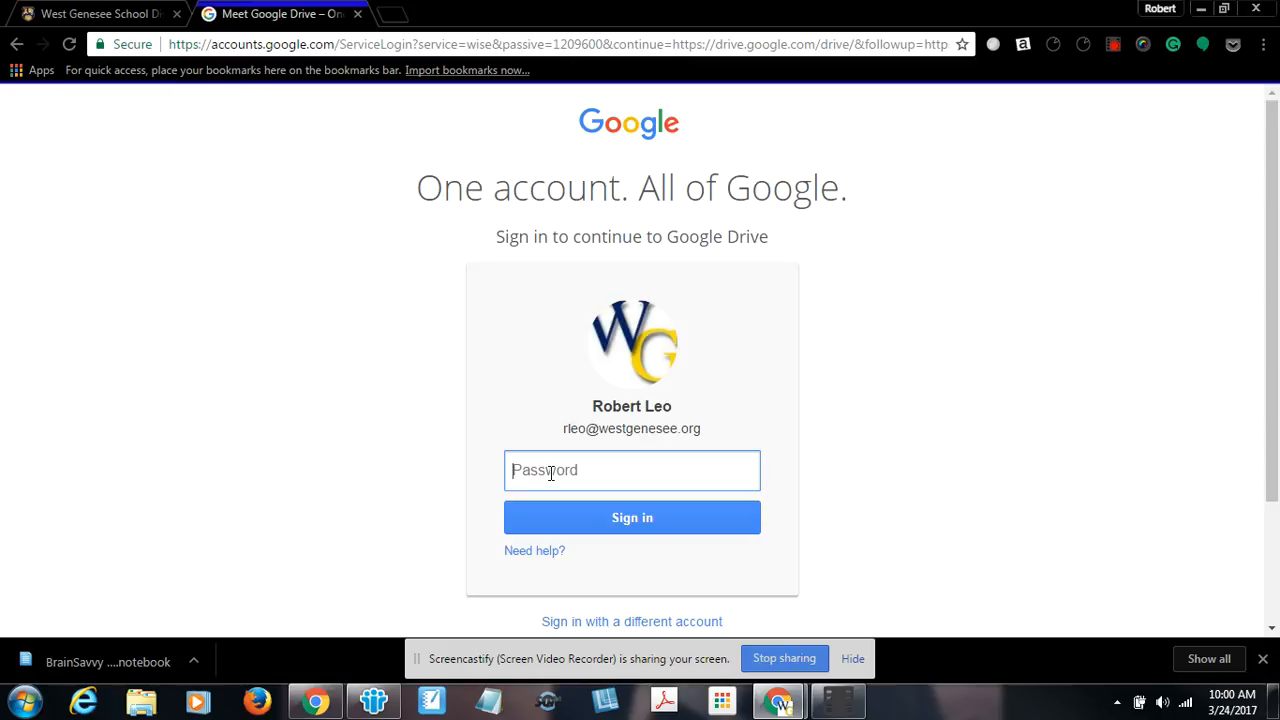
text(••••••)
key(Return)
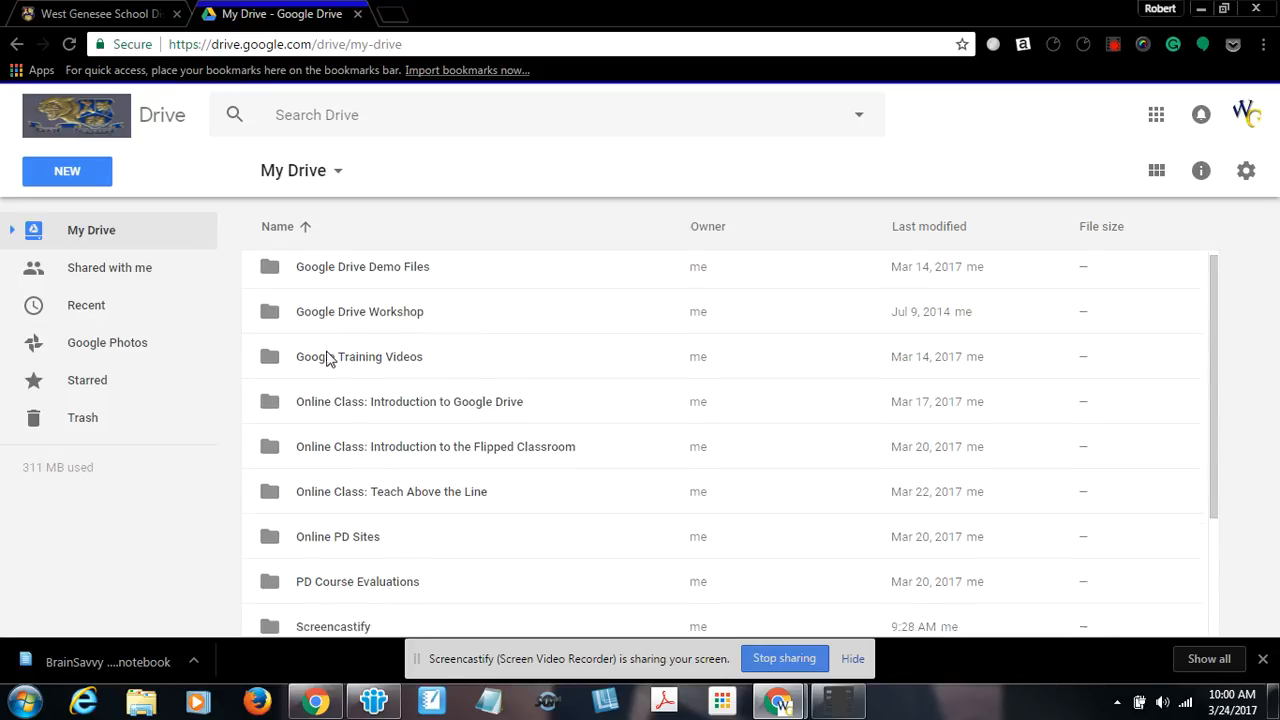
- Look through the file lists in My Drive, Shared with me and Recent
scroll(329, 400, down, 2)
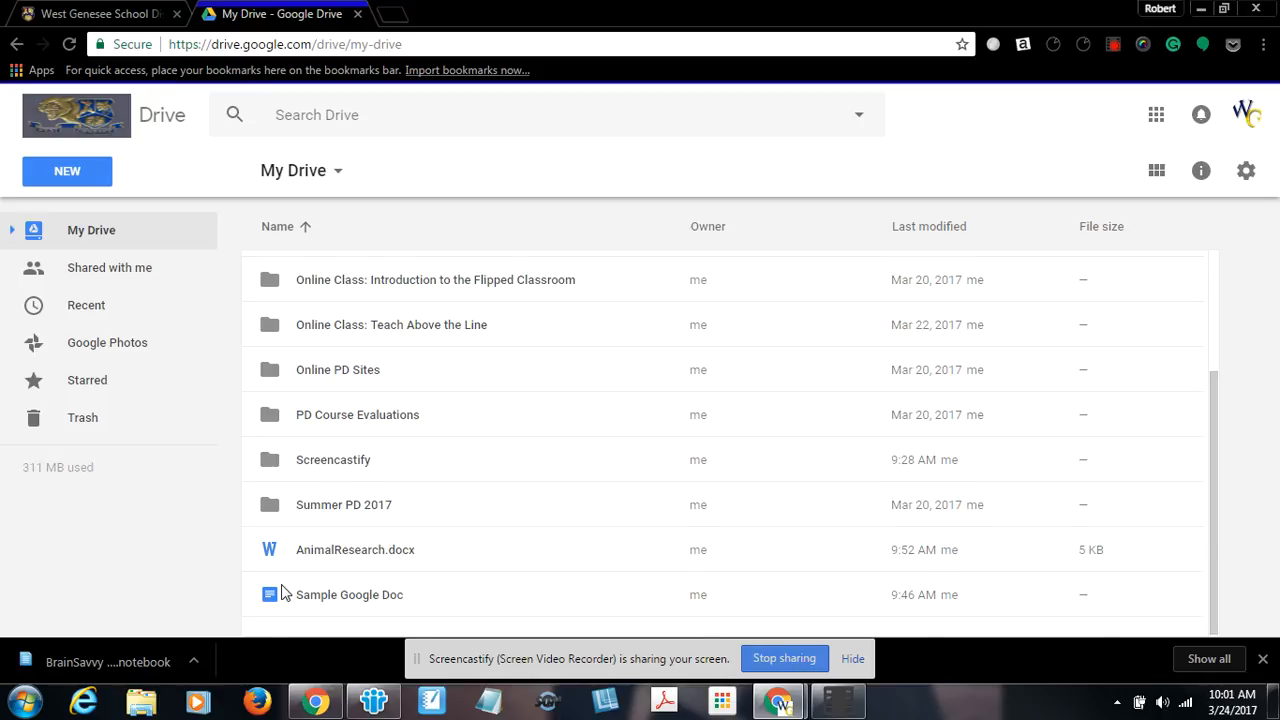
scroll(281, 593, up, 2)
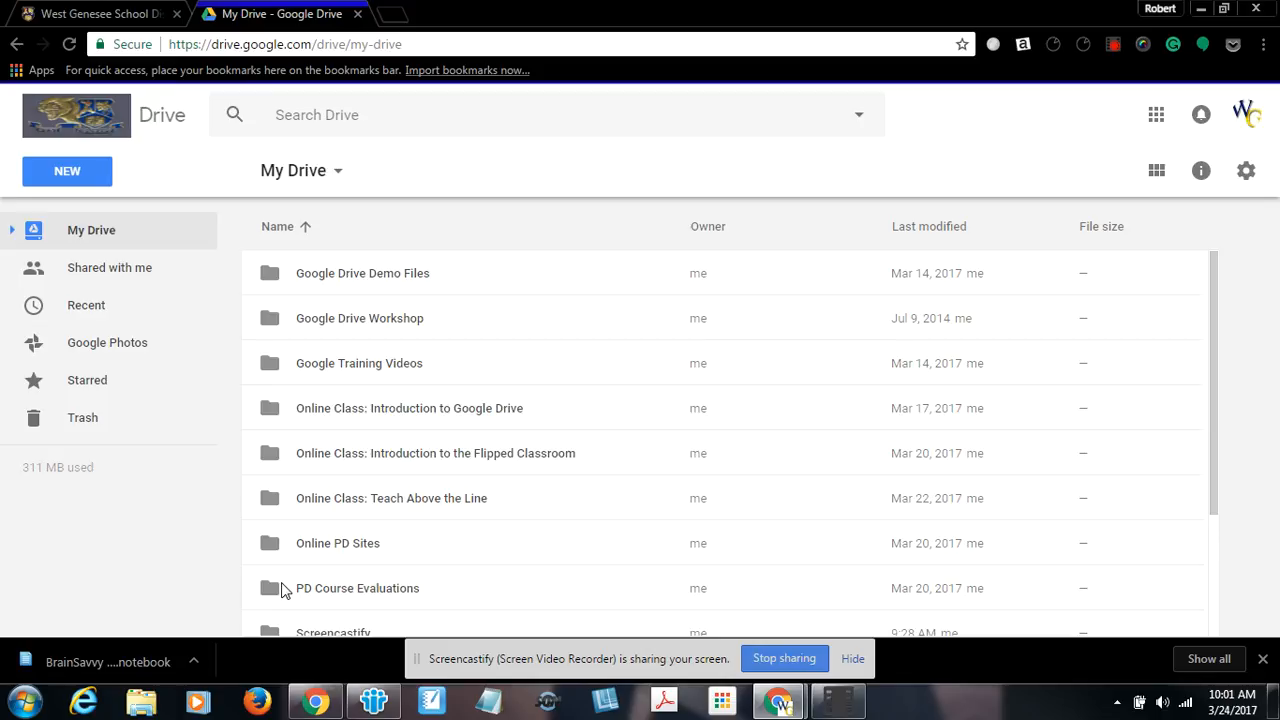
click(88, 280)
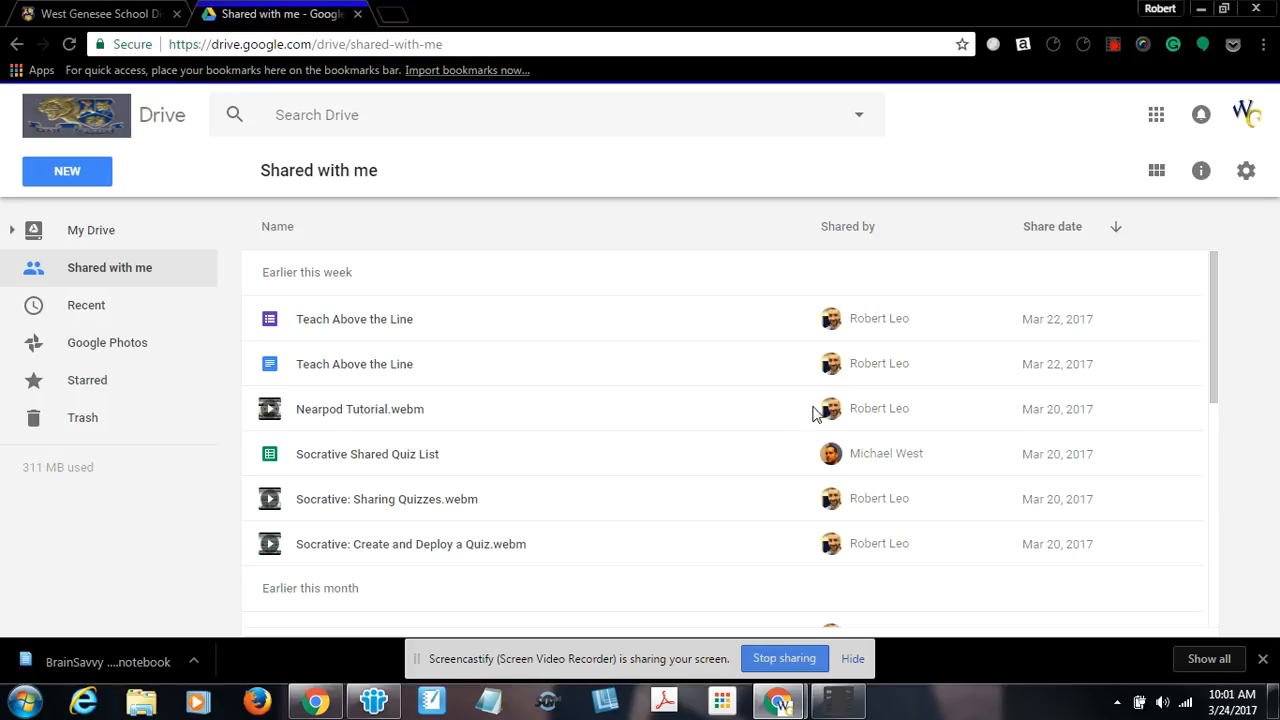
scroll(815, 413, down, 5)
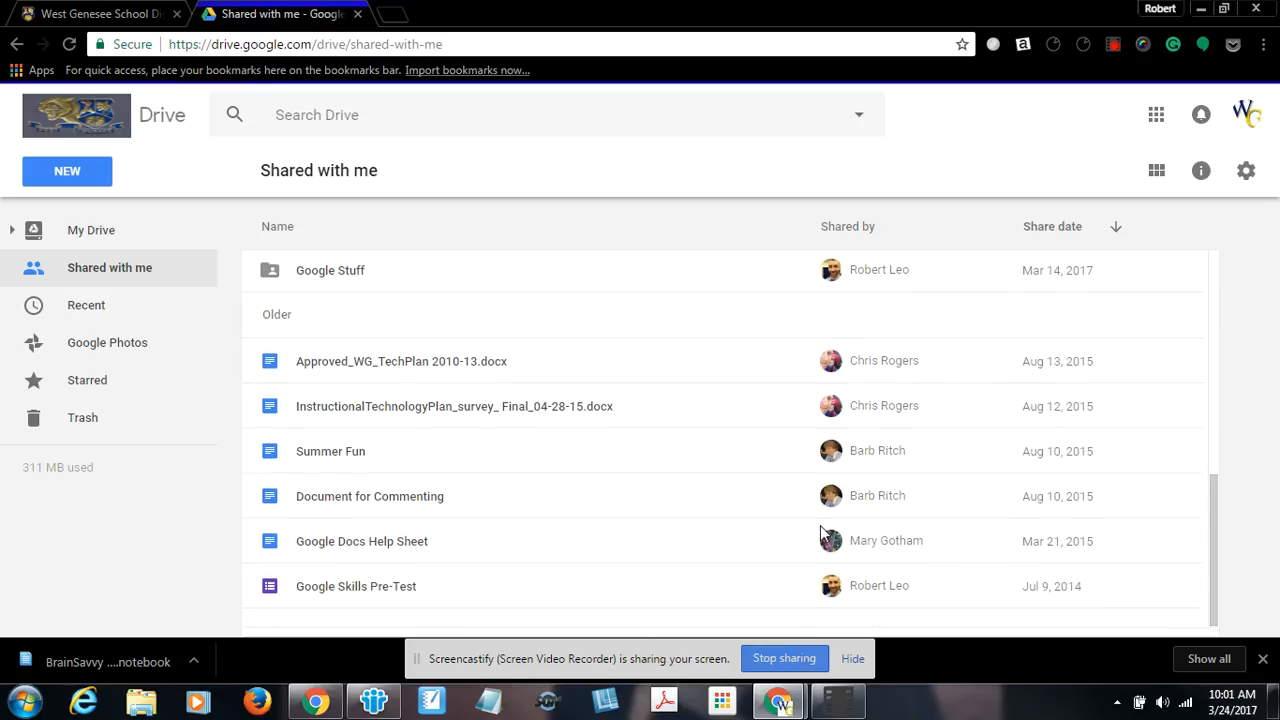
click(89, 312)
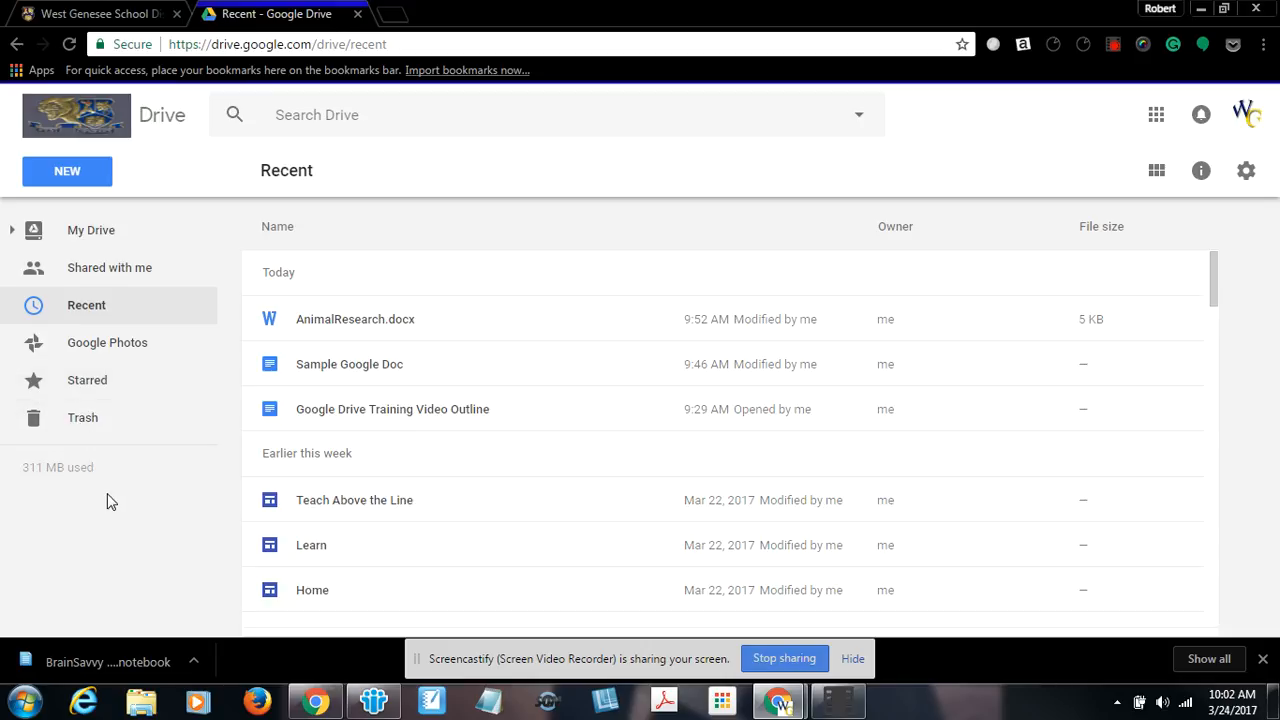
mouse_move(72, 490)
- Show the Recent files as a thumbnail grid, look through them, and return to list view
click(1157, 172)
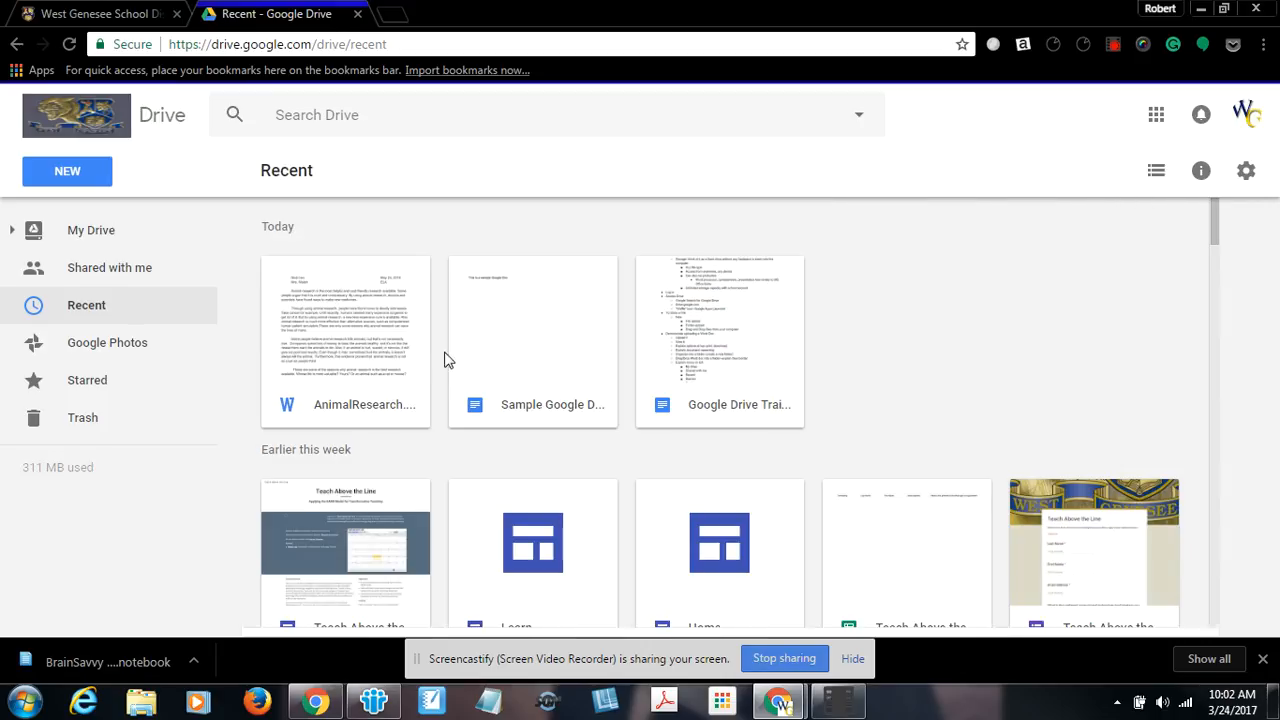
scroll(588, 458, down, 1)
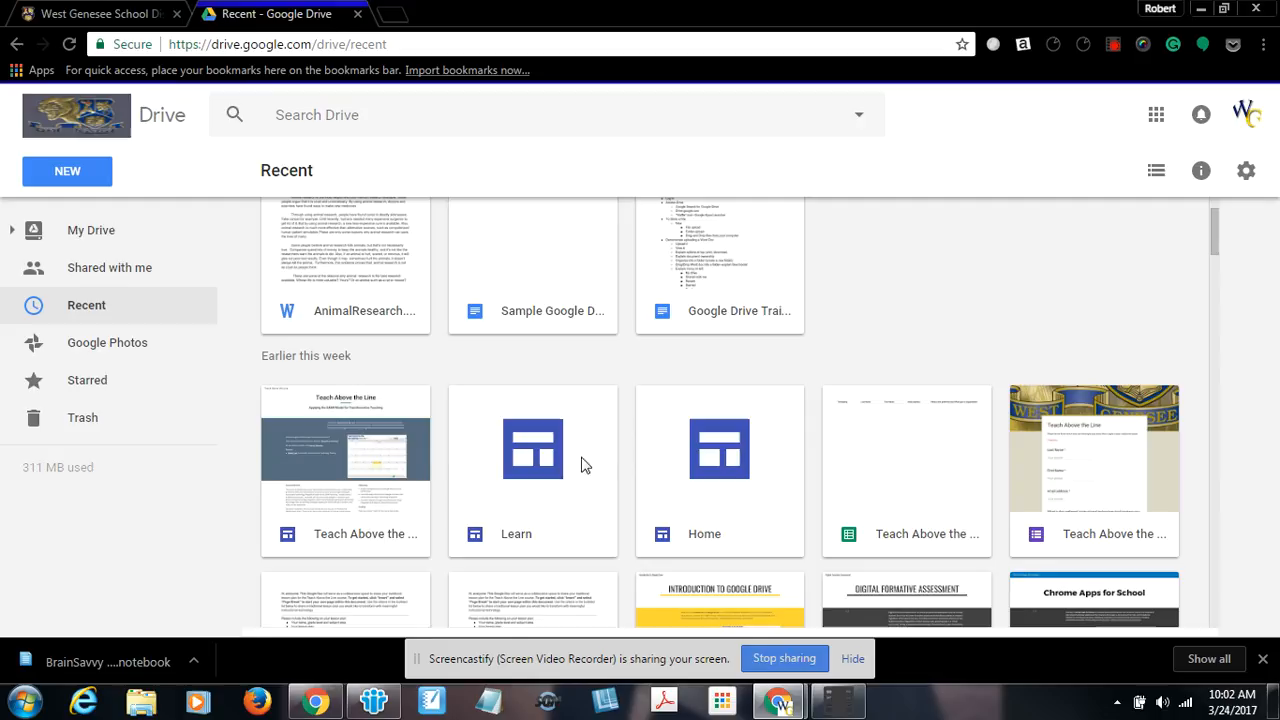
scroll(943, 486, down, 1)
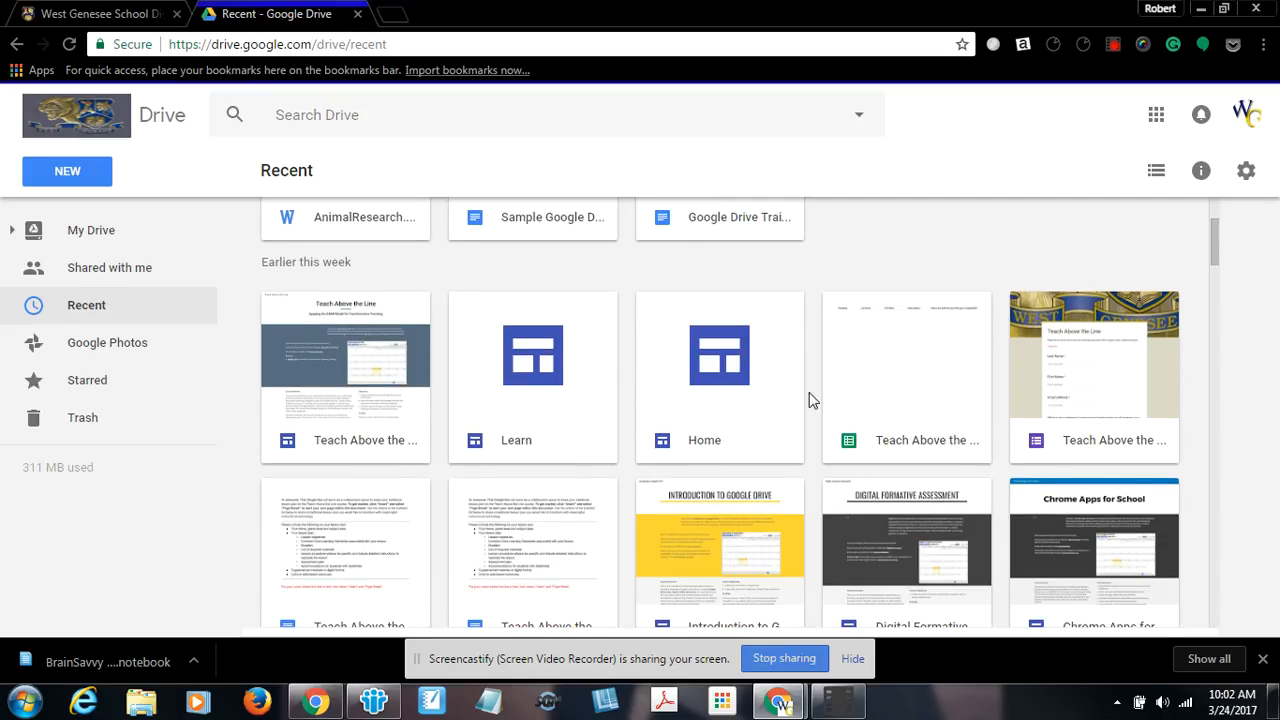
scroll(295, 330, up, 2)
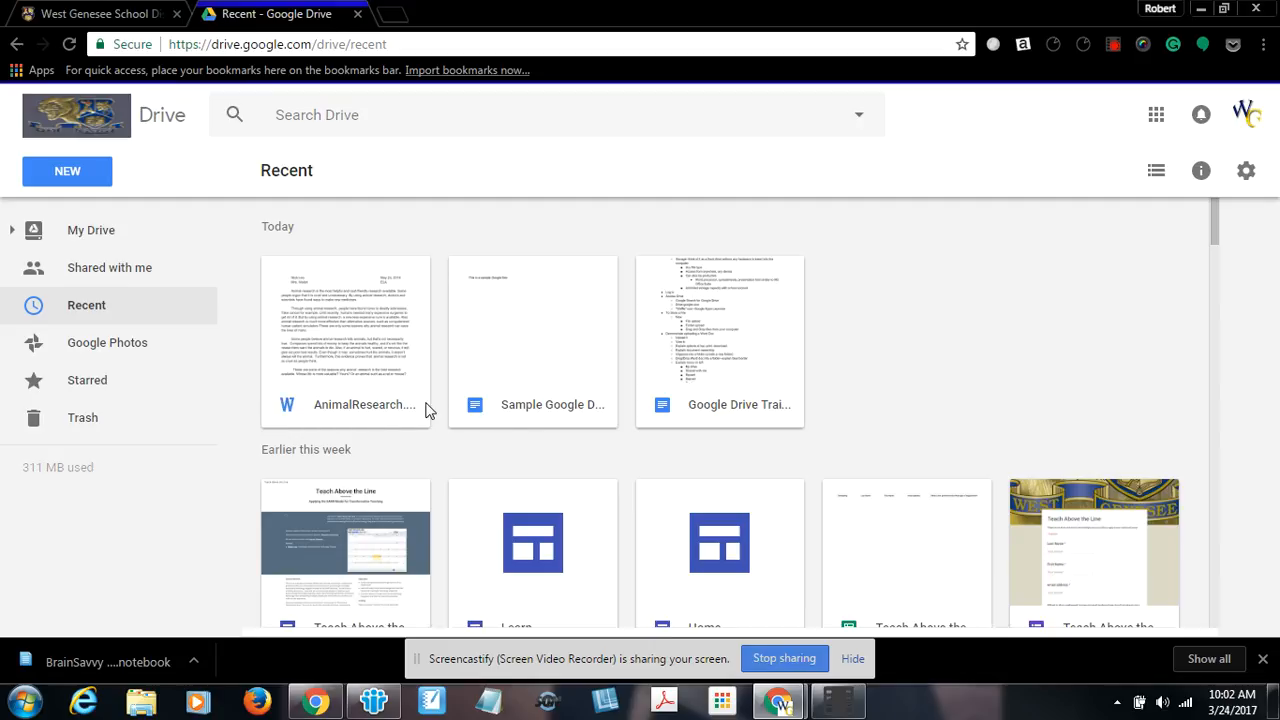
scroll(490, 400, down, 2)
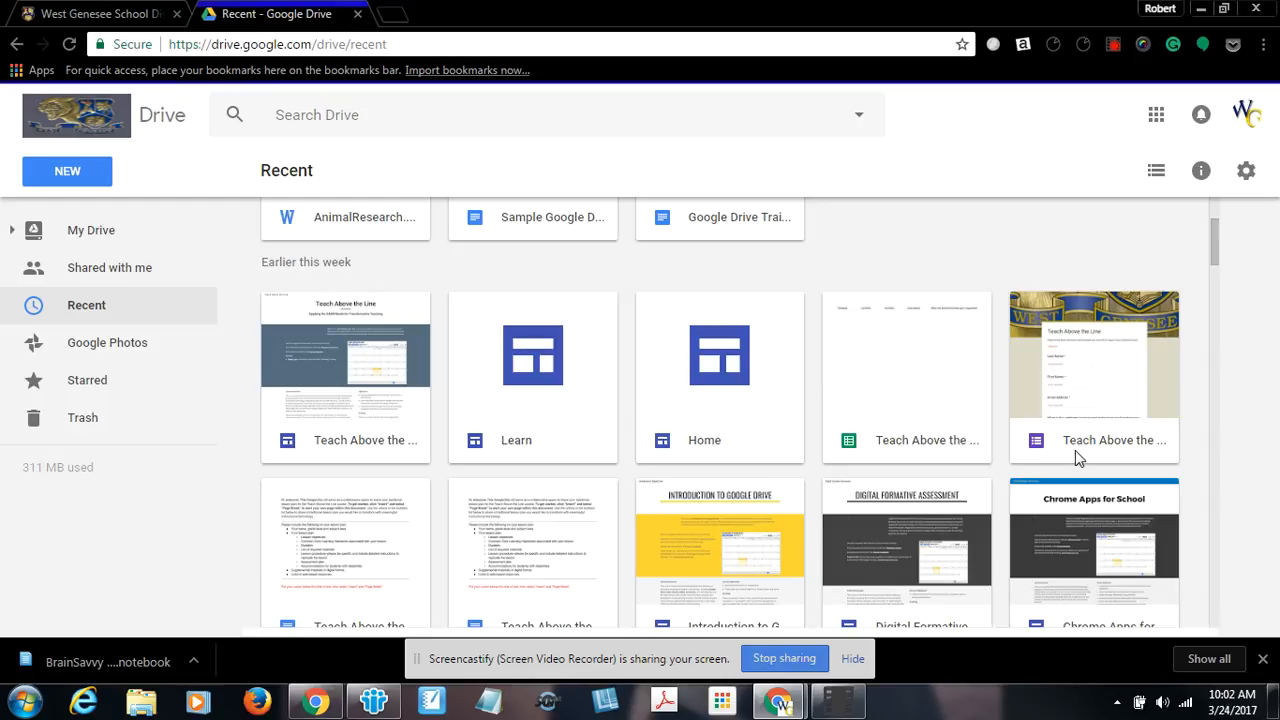
scroll(1075, 440, down, 1)
scroll(1075, 440, up, 3)
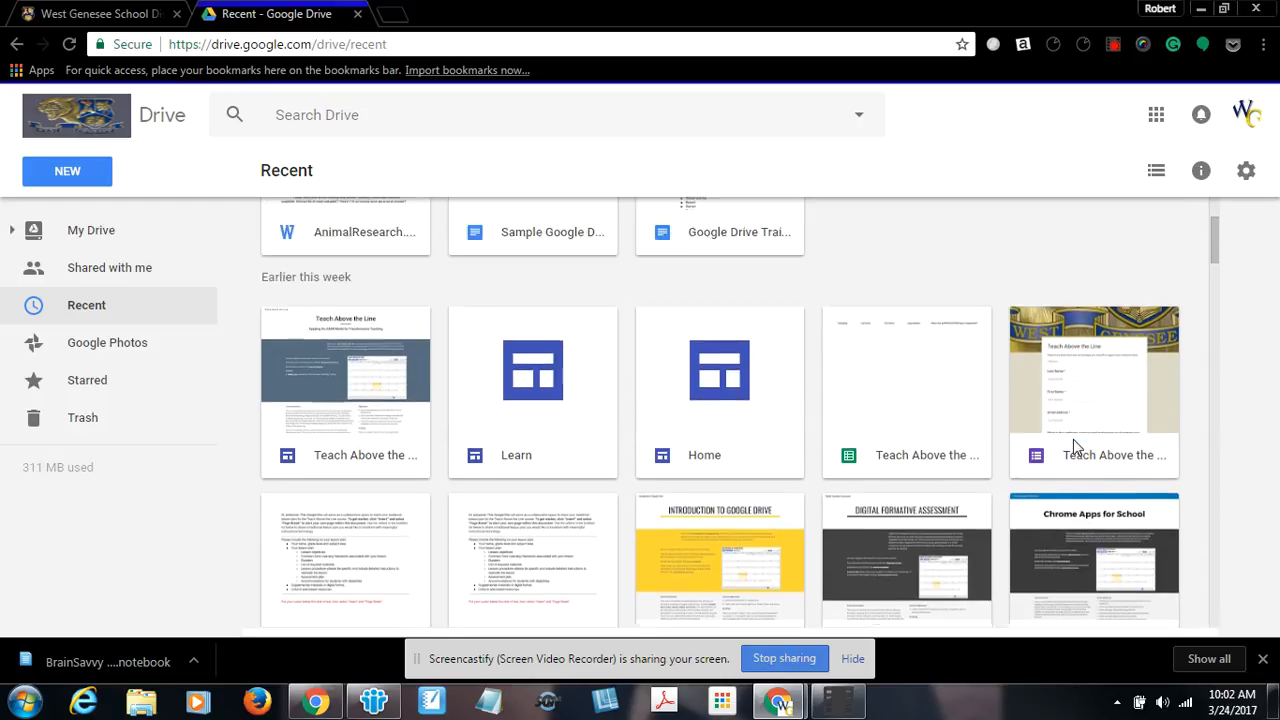
click(1156, 175)
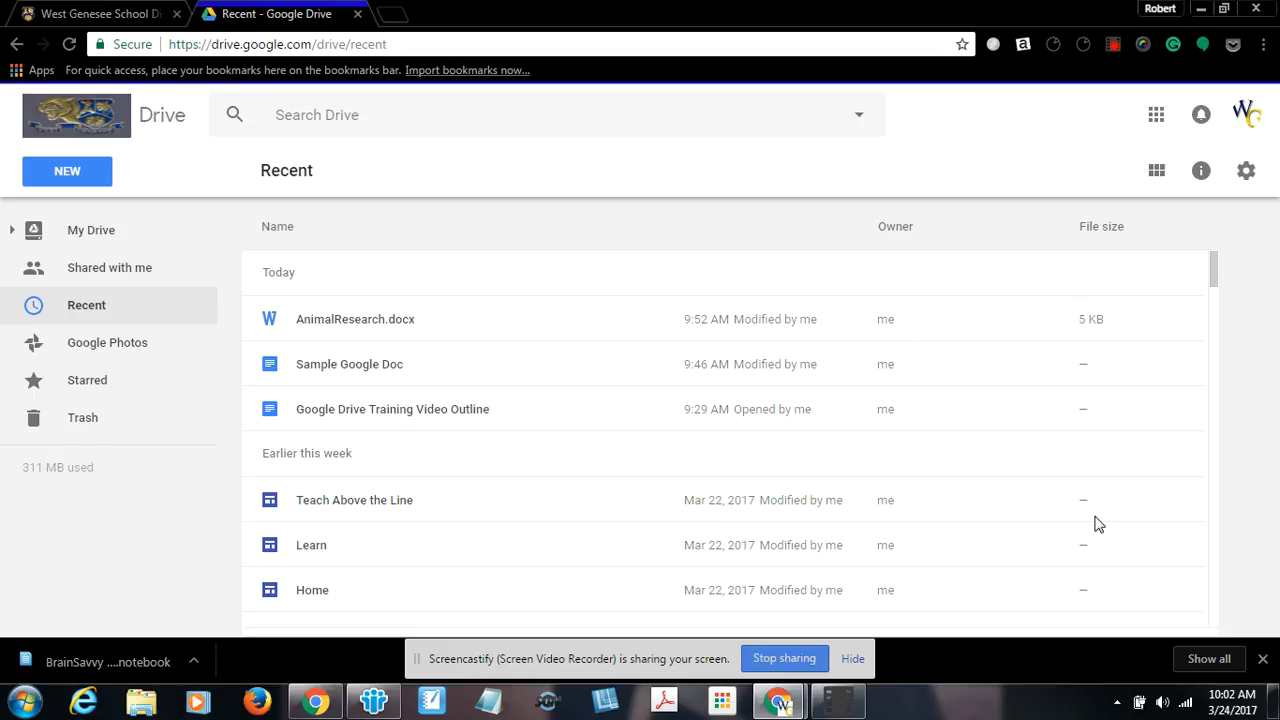
- Examine the activity and the file details of Sample Google Doc
click(352, 368)
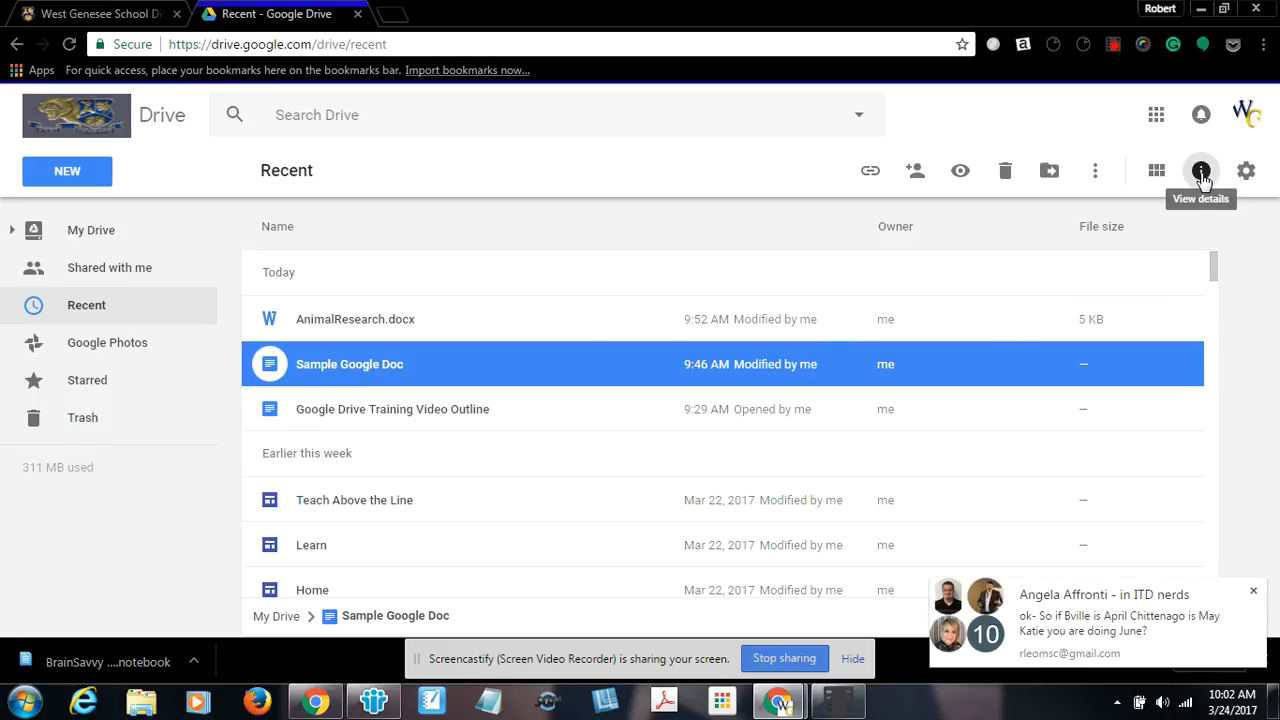
click(1201, 172)
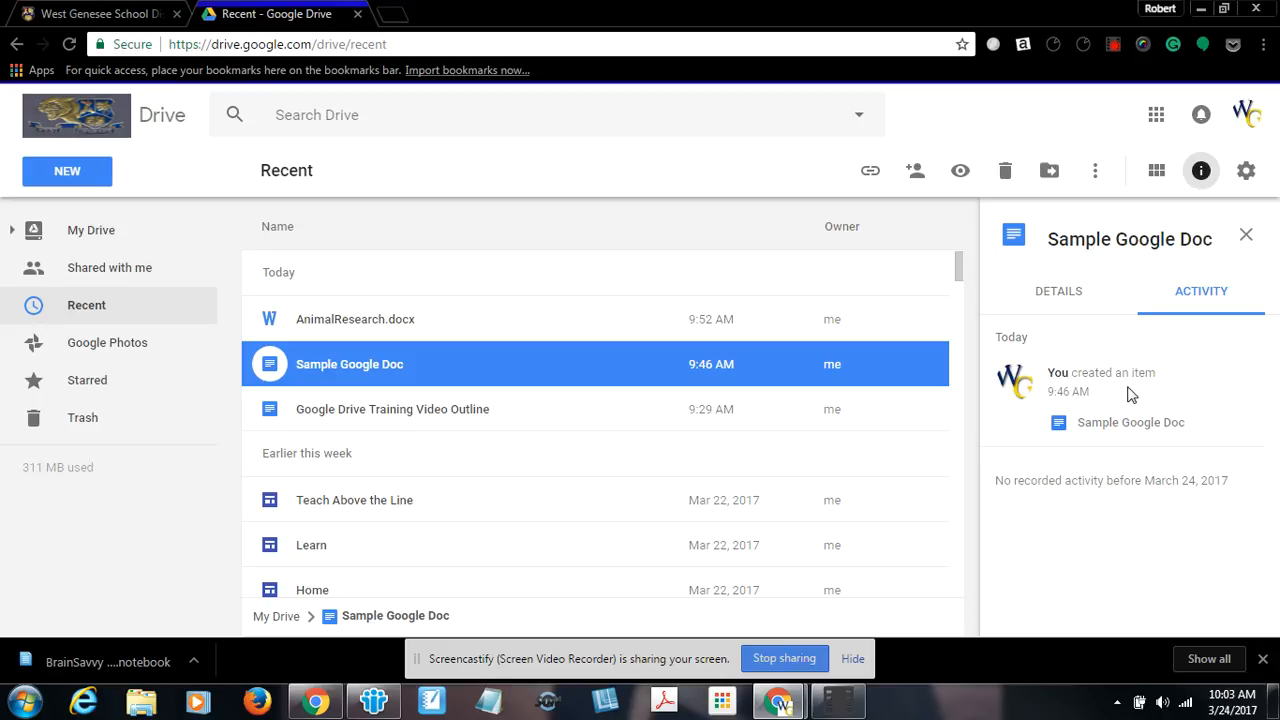
click(1058, 296)
scroll(1091, 480, down, 1)
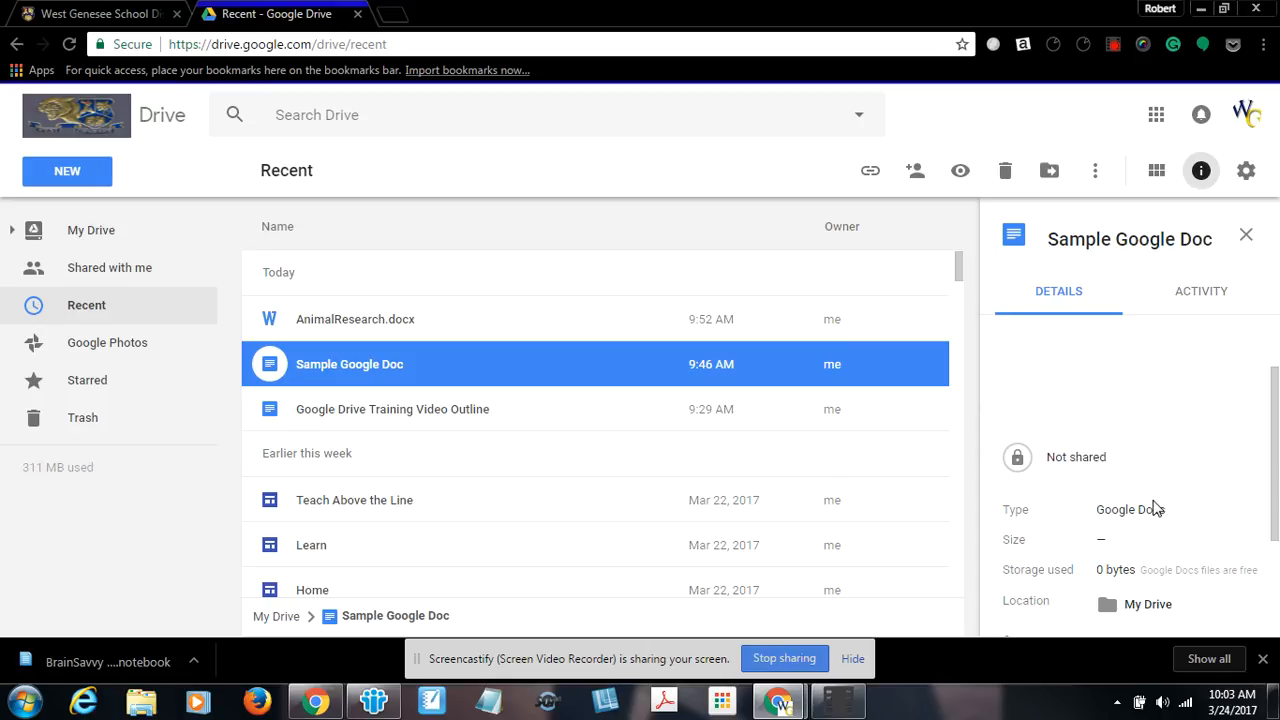
scroll(1155, 508, down, 1)
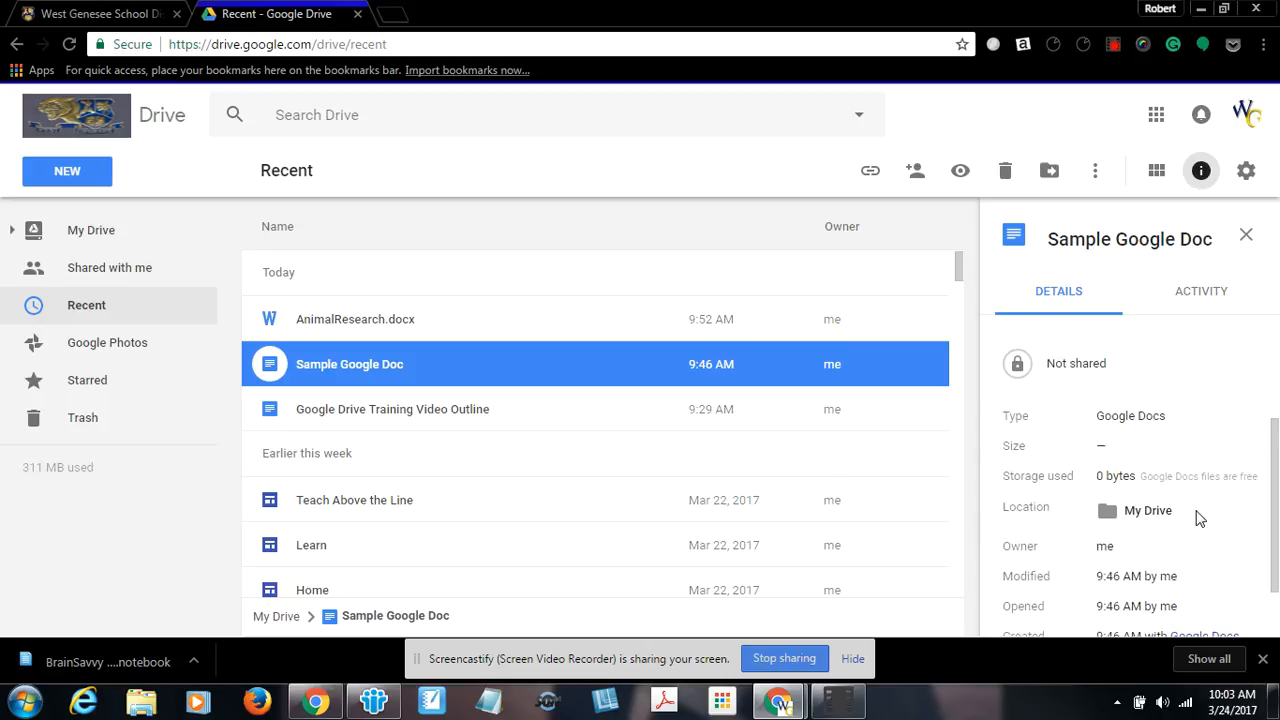
scroll(1190, 518, down, 1)
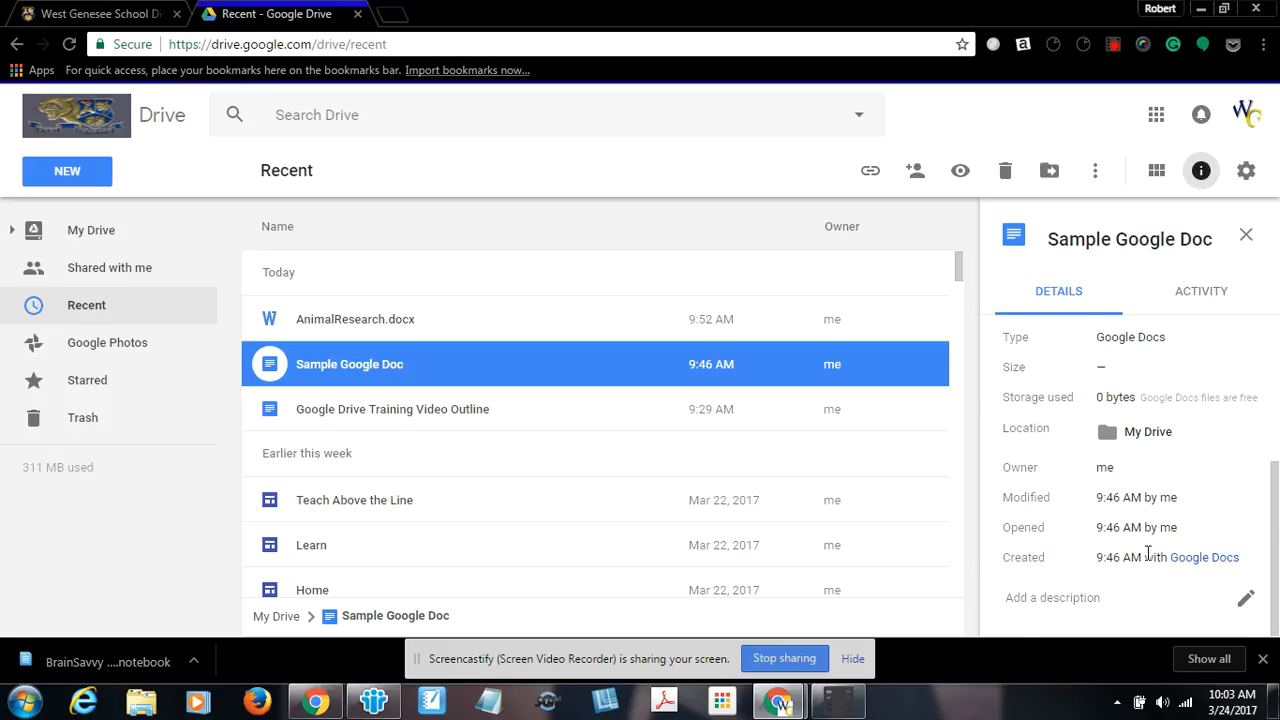
scroll(1165, 520, up, 2)
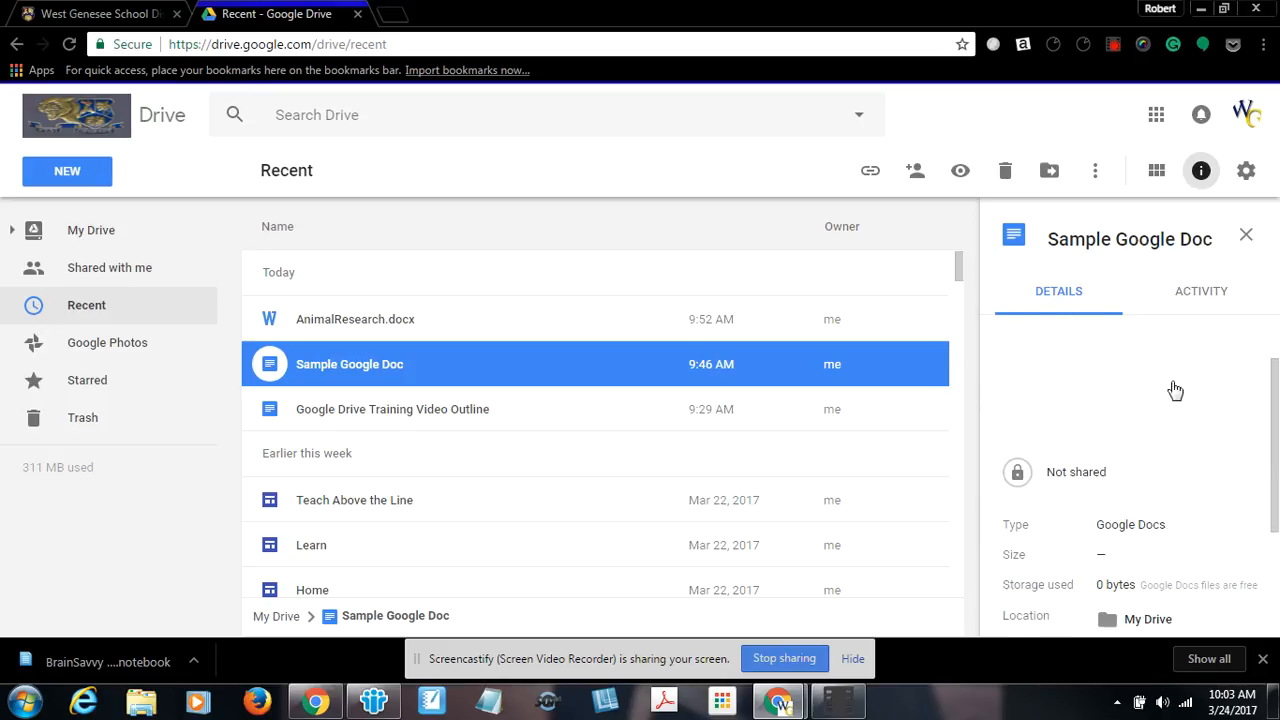
- In the Drive settings, toggle conversion of uploaded files to Google Docs editor format on and off, and close the settings
click(1247, 180)
click(1013, 220)
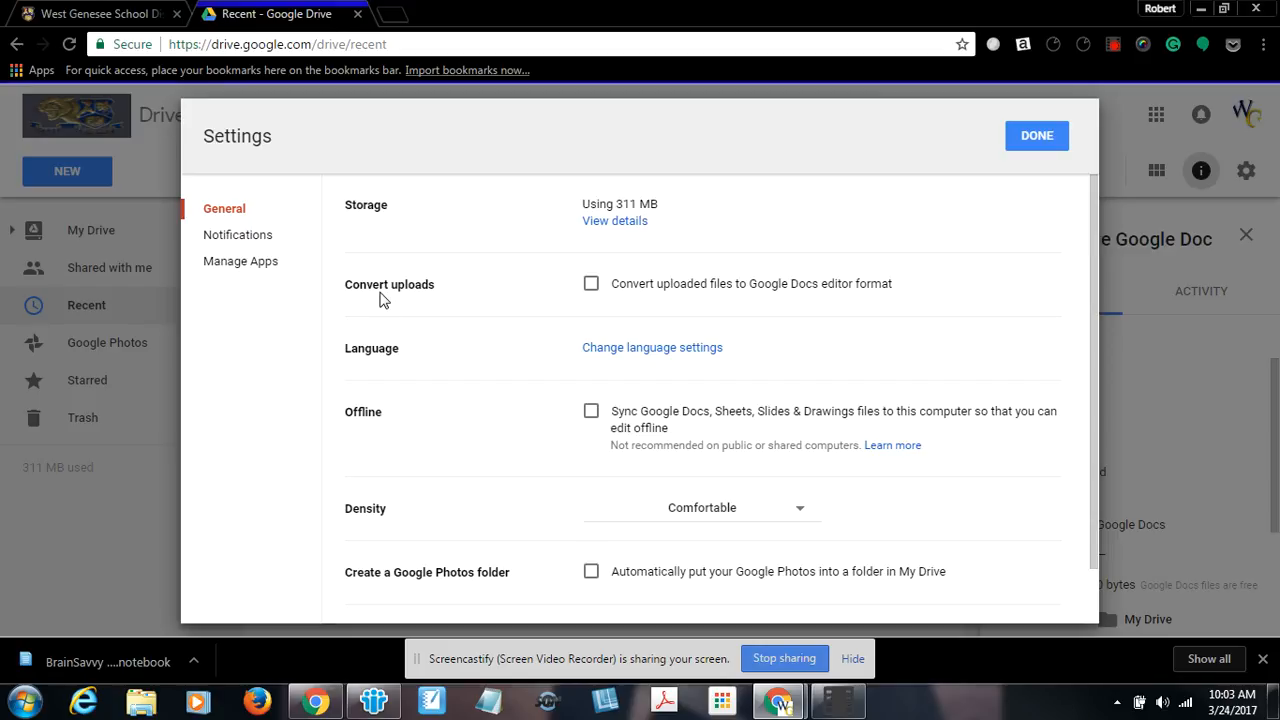
click(591, 284)
click(591, 286)
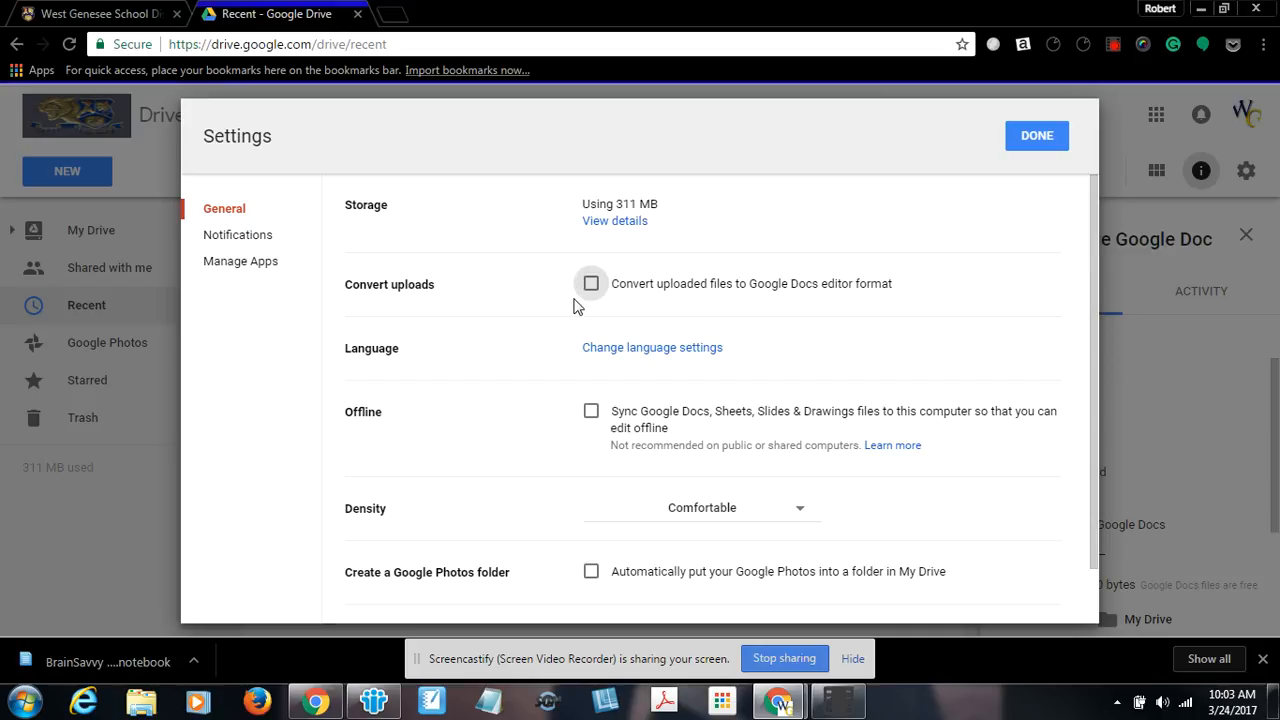
click(1037, 140)
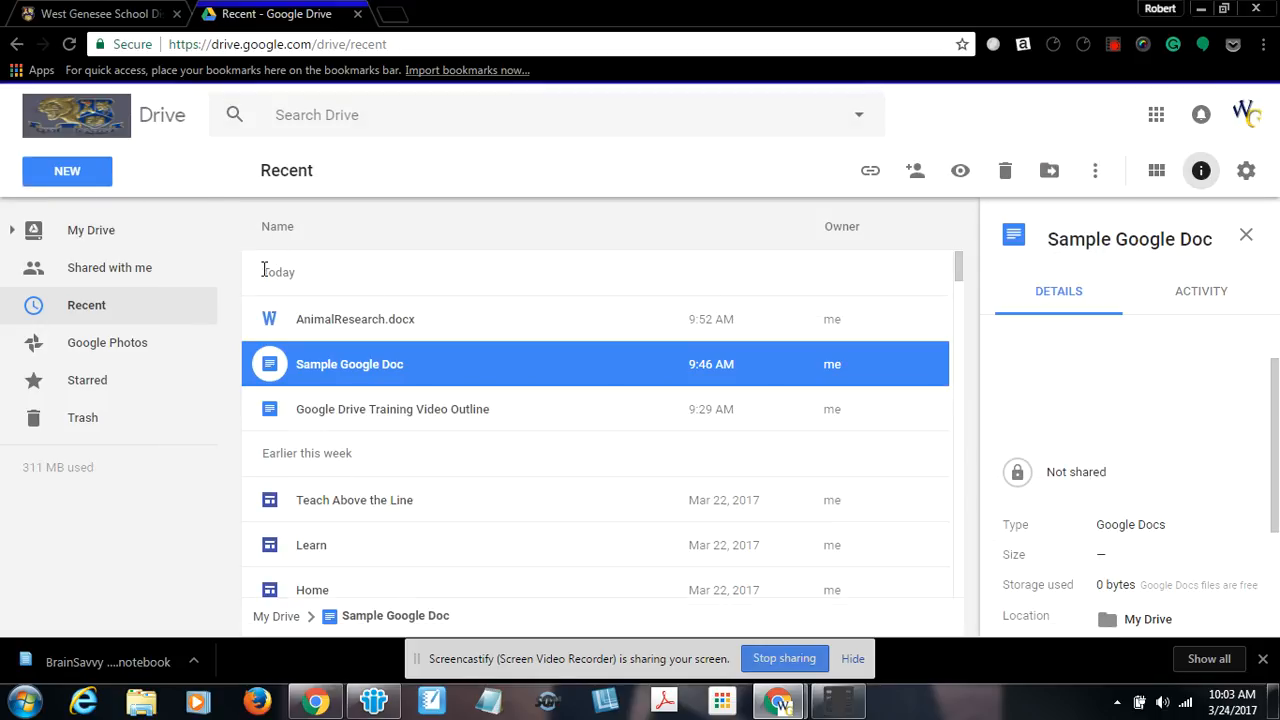
- Return to My Drive and look through its folders and files to the end of the list
click(89, 241)
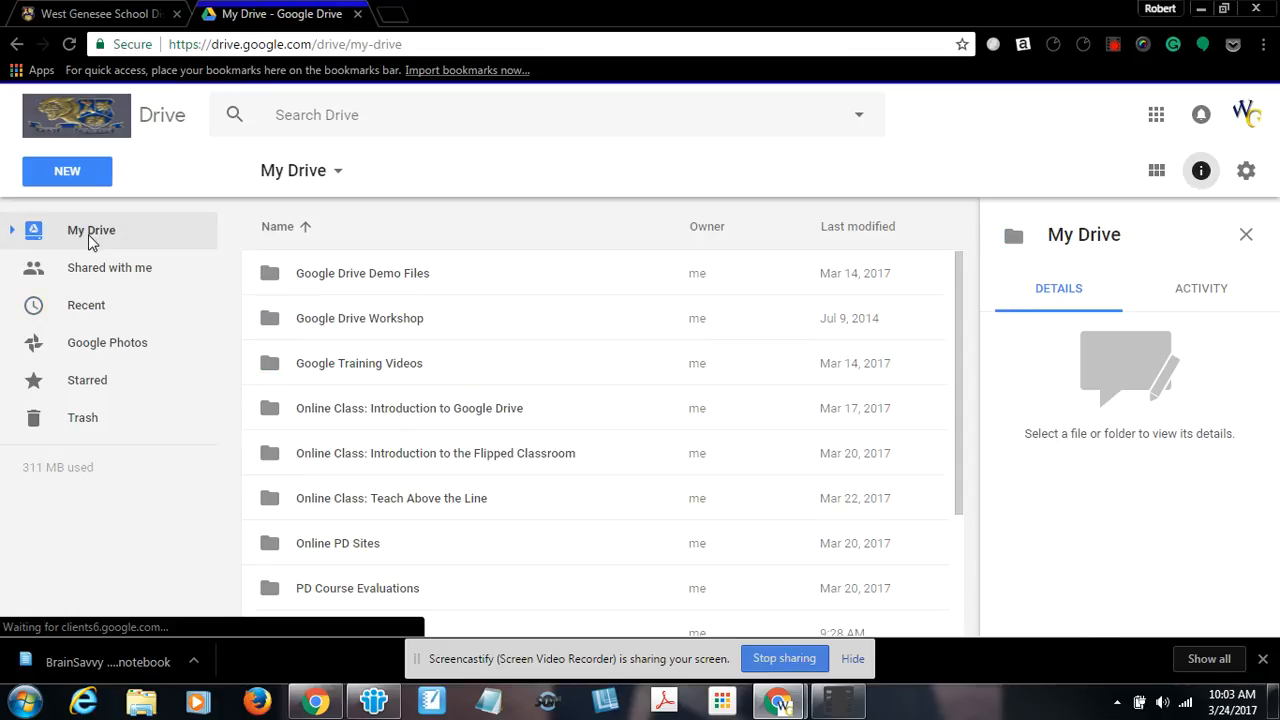
scroll(329, 357, down, 3)
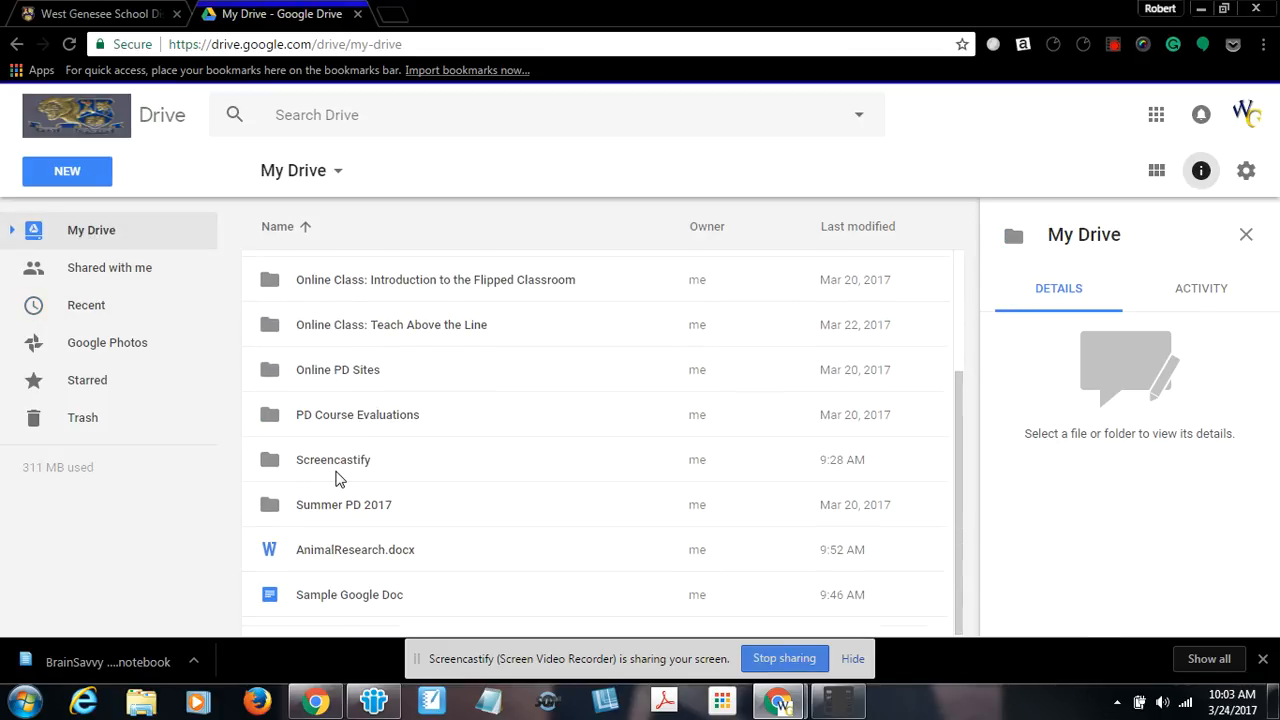
- Expand the My Drive folder tree and create a new folder named Demo Folder in My Drive
scroll(340, 450, up, 3)
click(12, 232)
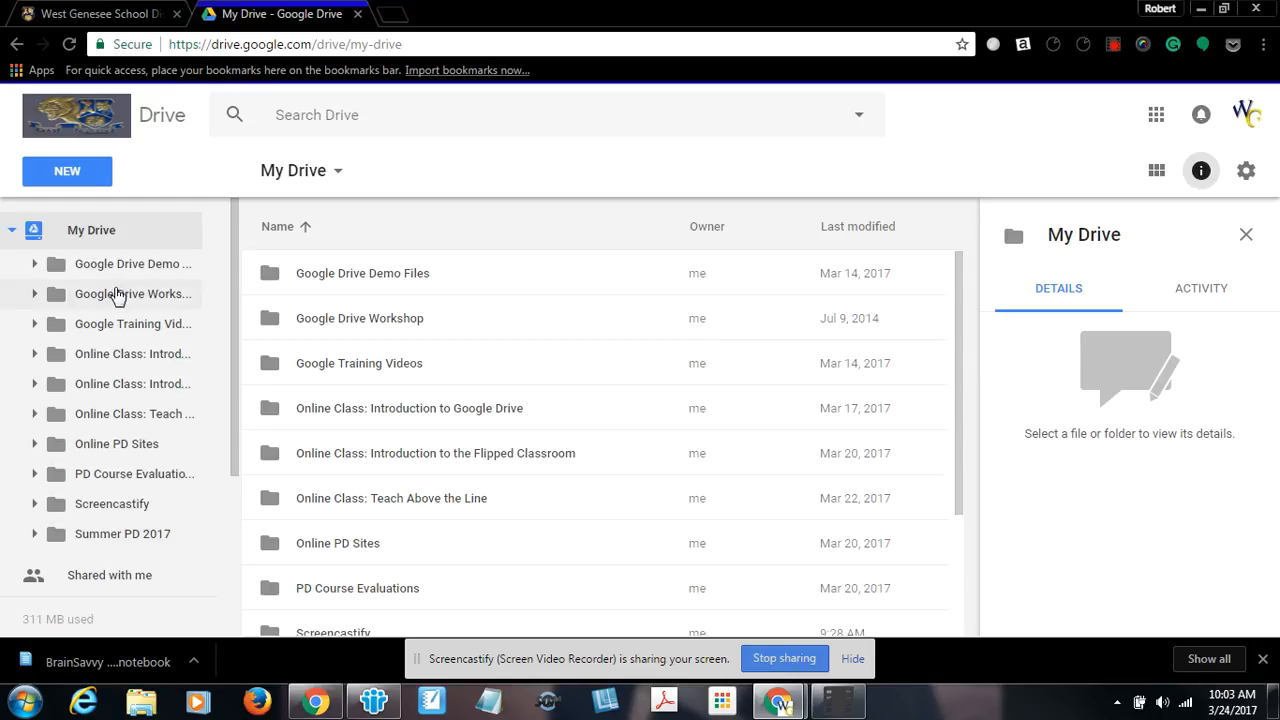
click(64, 179)
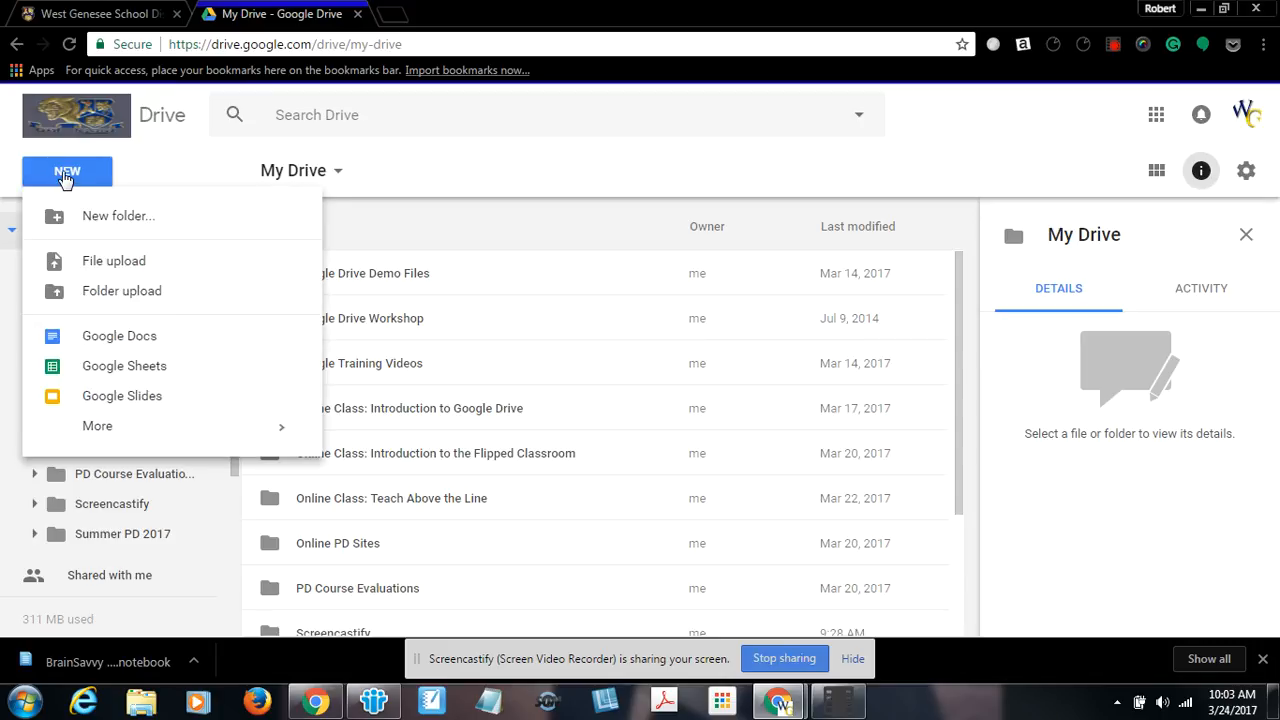
click(115, 220)
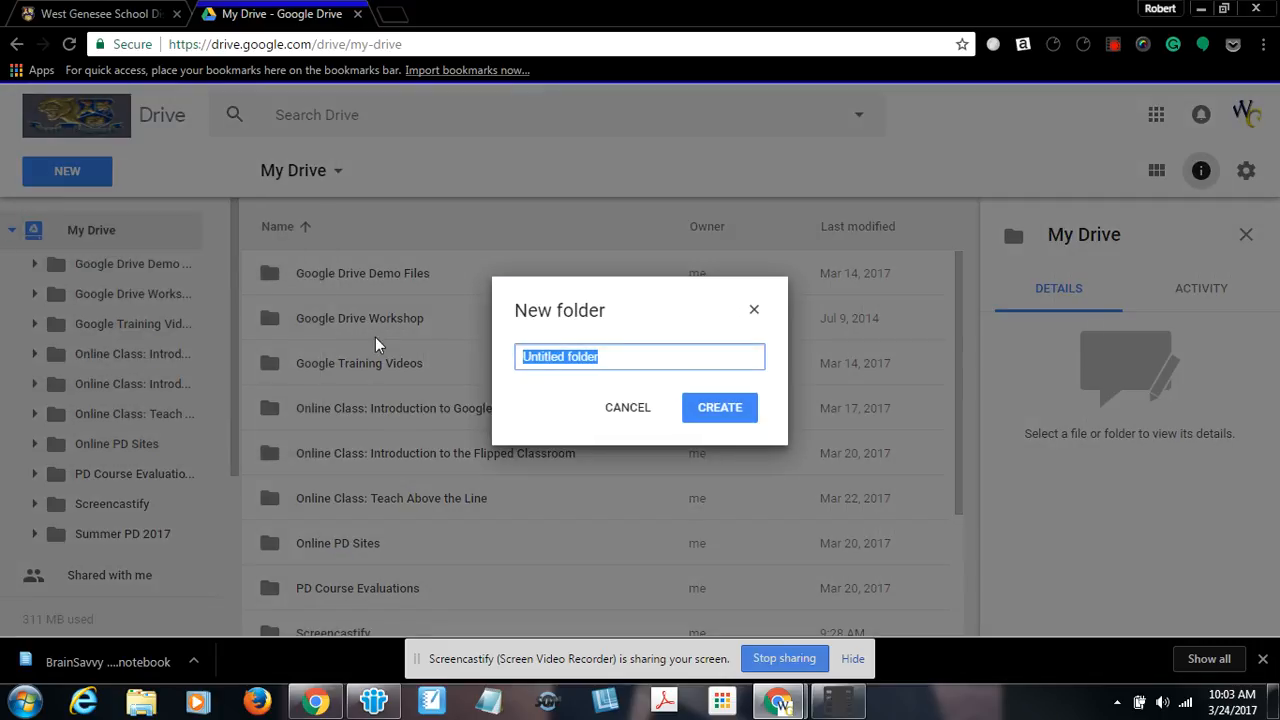
text(Demo Folder)
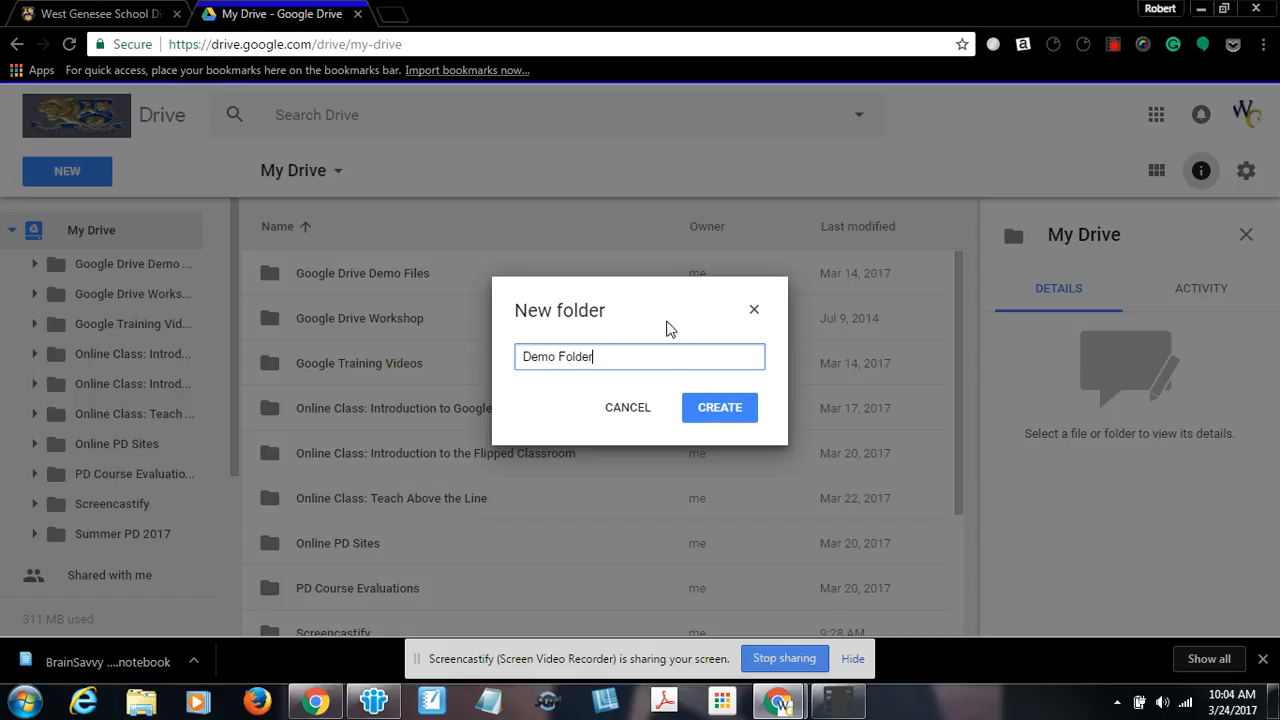
click(722, 407)
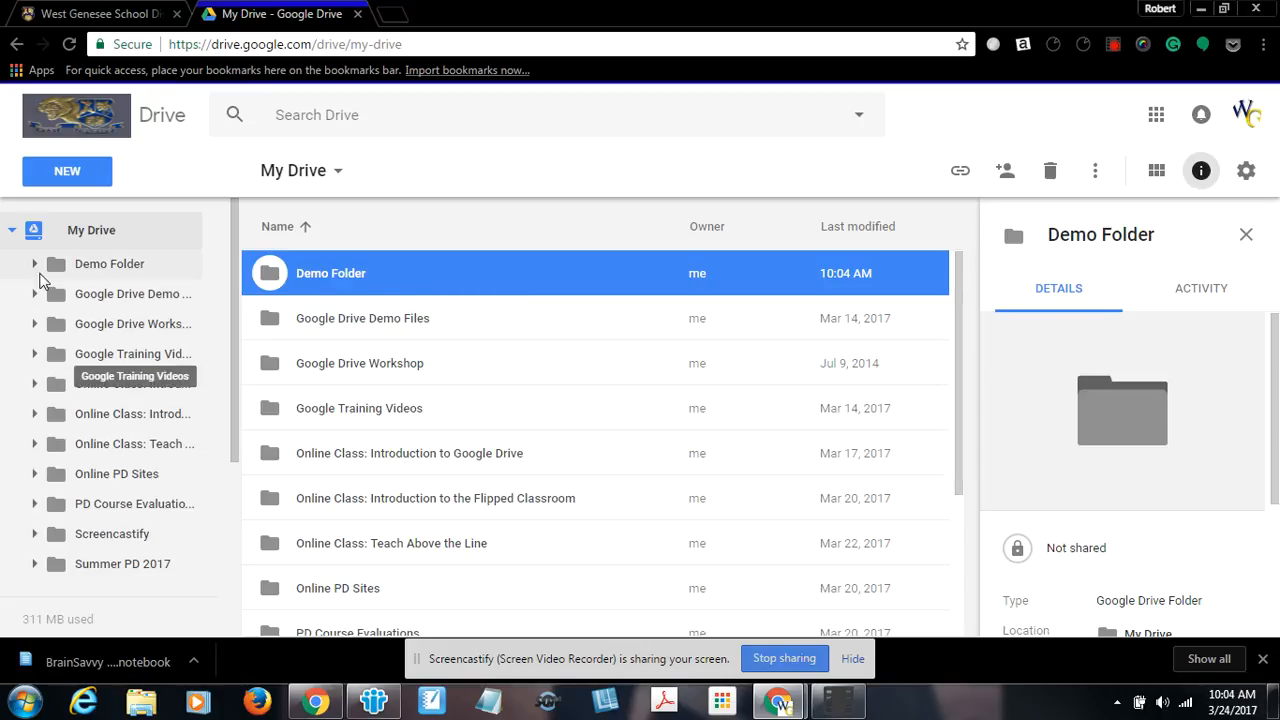
- Collapse the My Drive folder tree
click(15, 234)
click(14, 234)
click(14, 234)
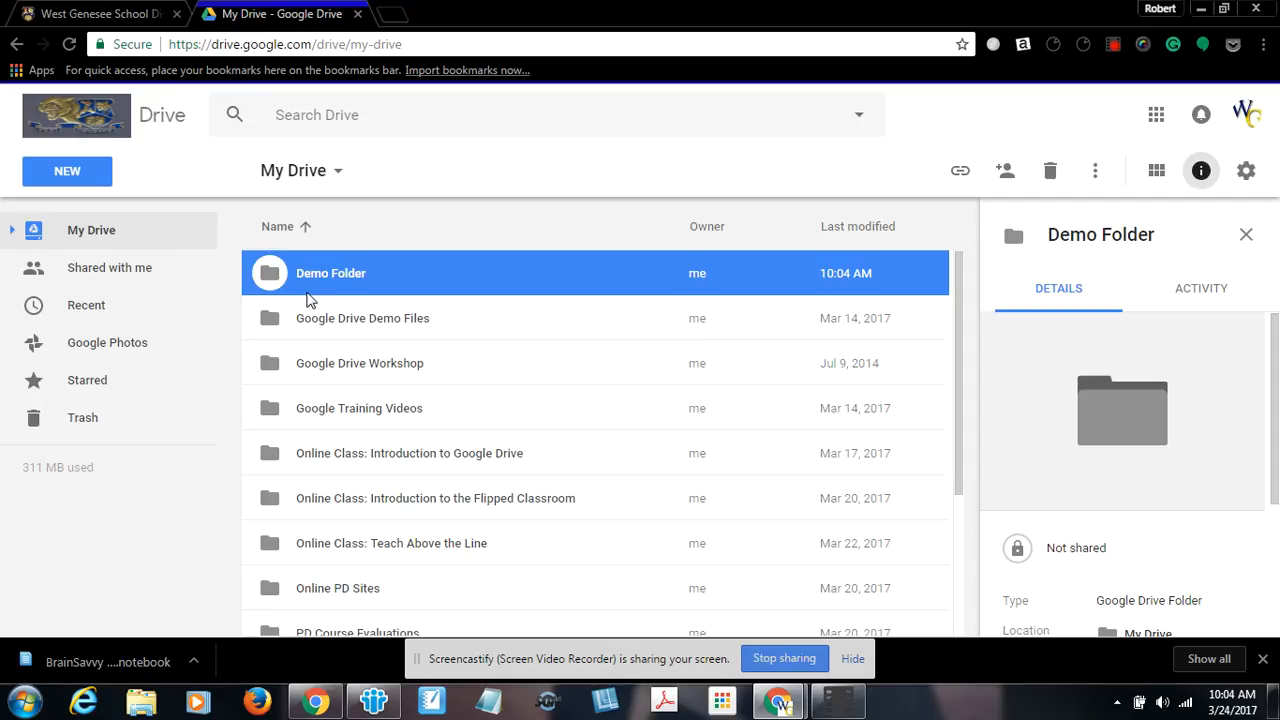
- Upload the AnimalResearch Word document from the Desktop to My Drive and dismiss the upload notice
click(80, 172)
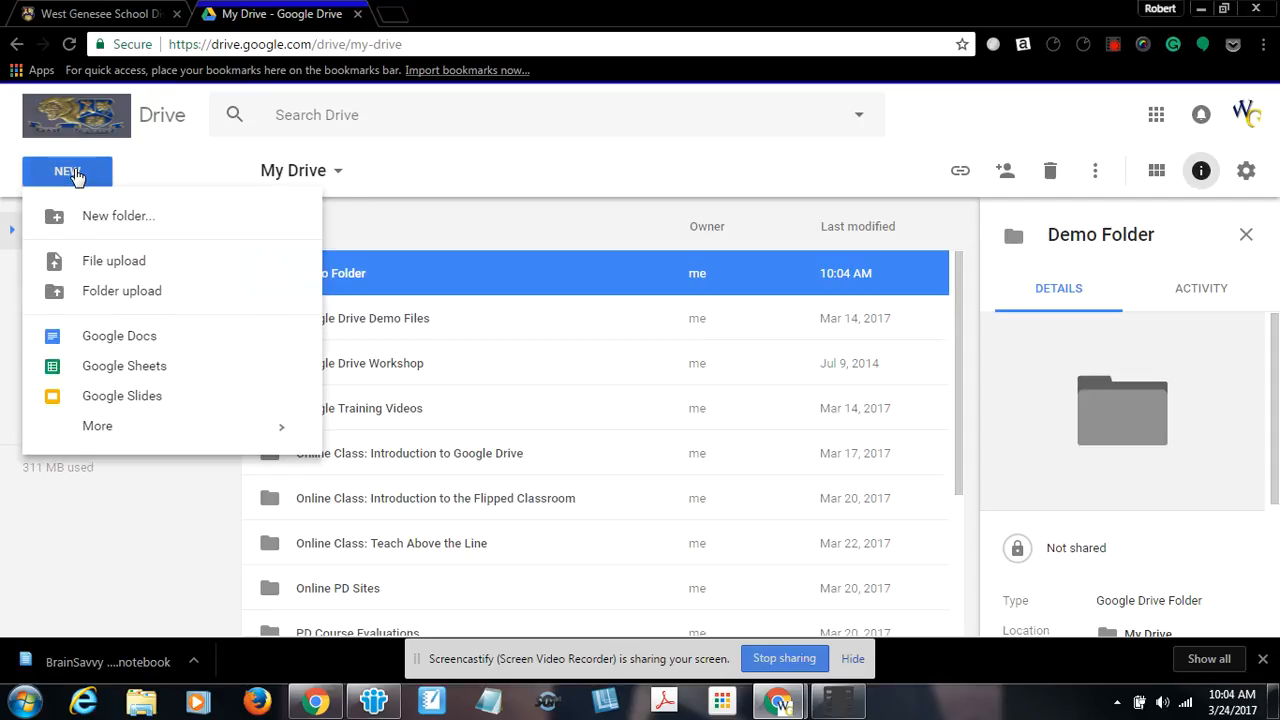
click(103, 264)
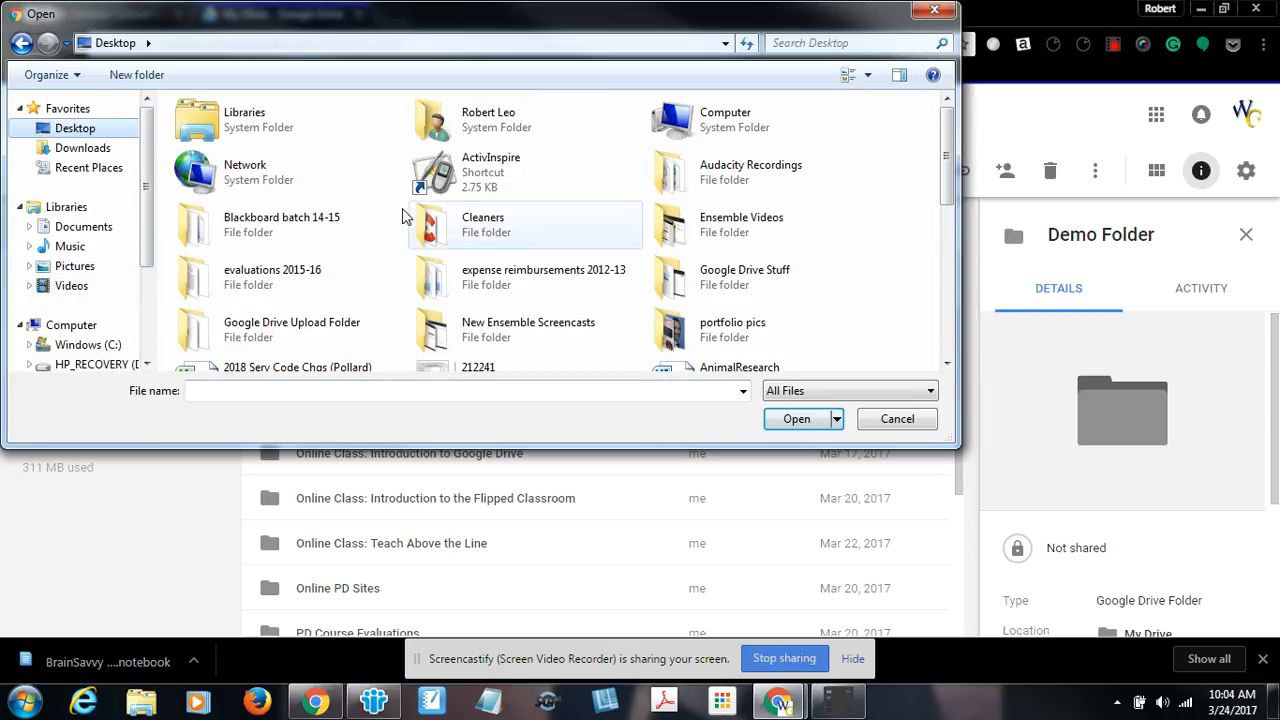
drag(947, 191, 947, 211)
click(727, 345)
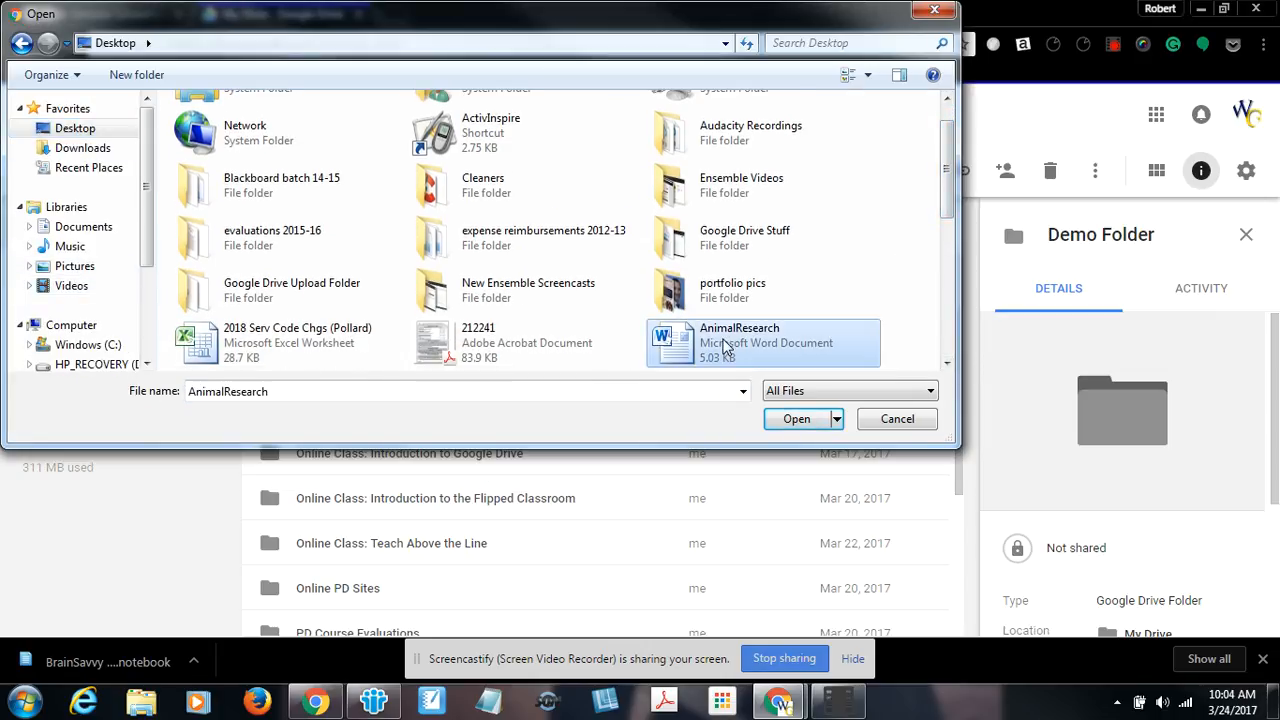
click(791, 421)
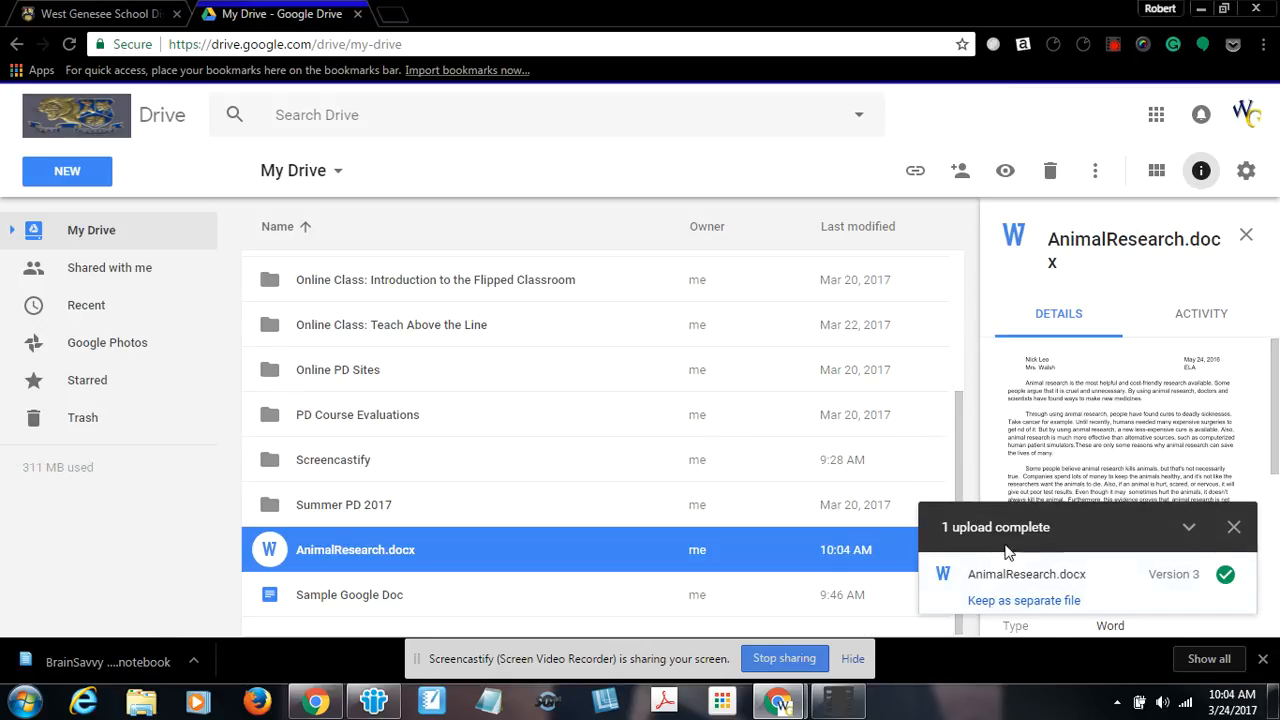
click(1234, 528)
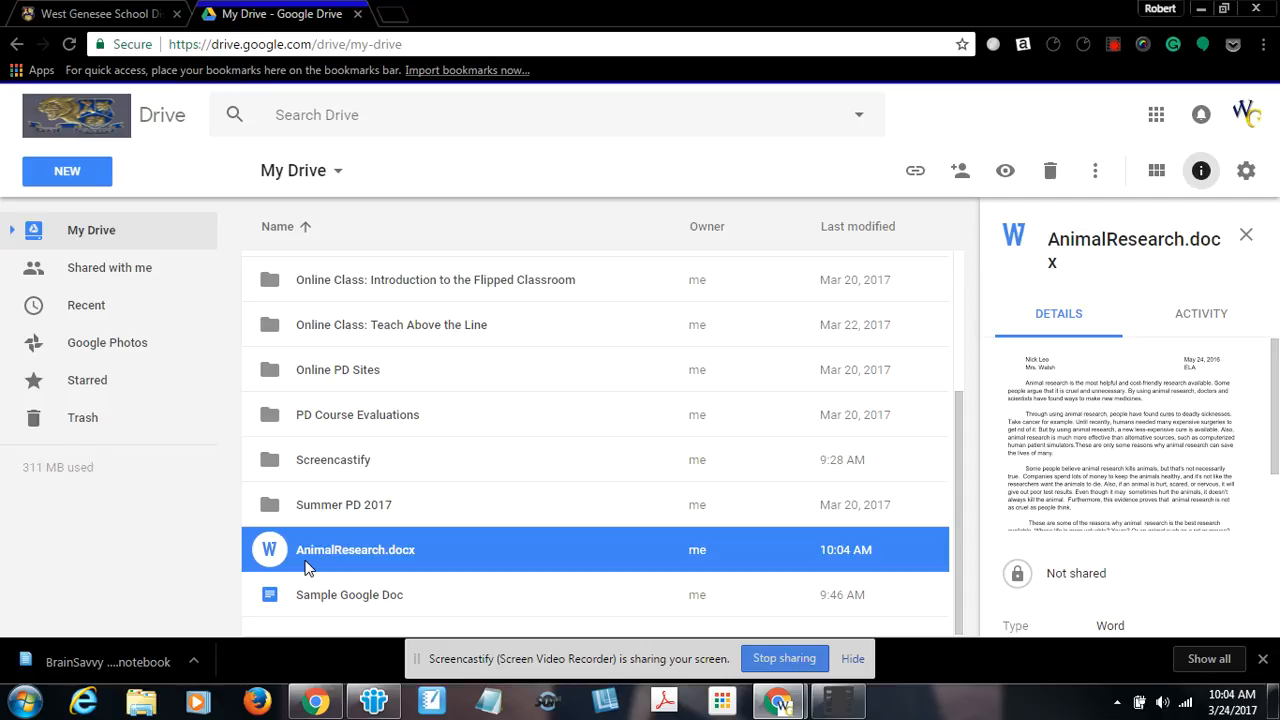
- Move AnimalResearch.docx into Demo Folder, and open that folder with the My Drive folder tree expanded
drag(310, 567, 352, 279)
double_click(352, 279)
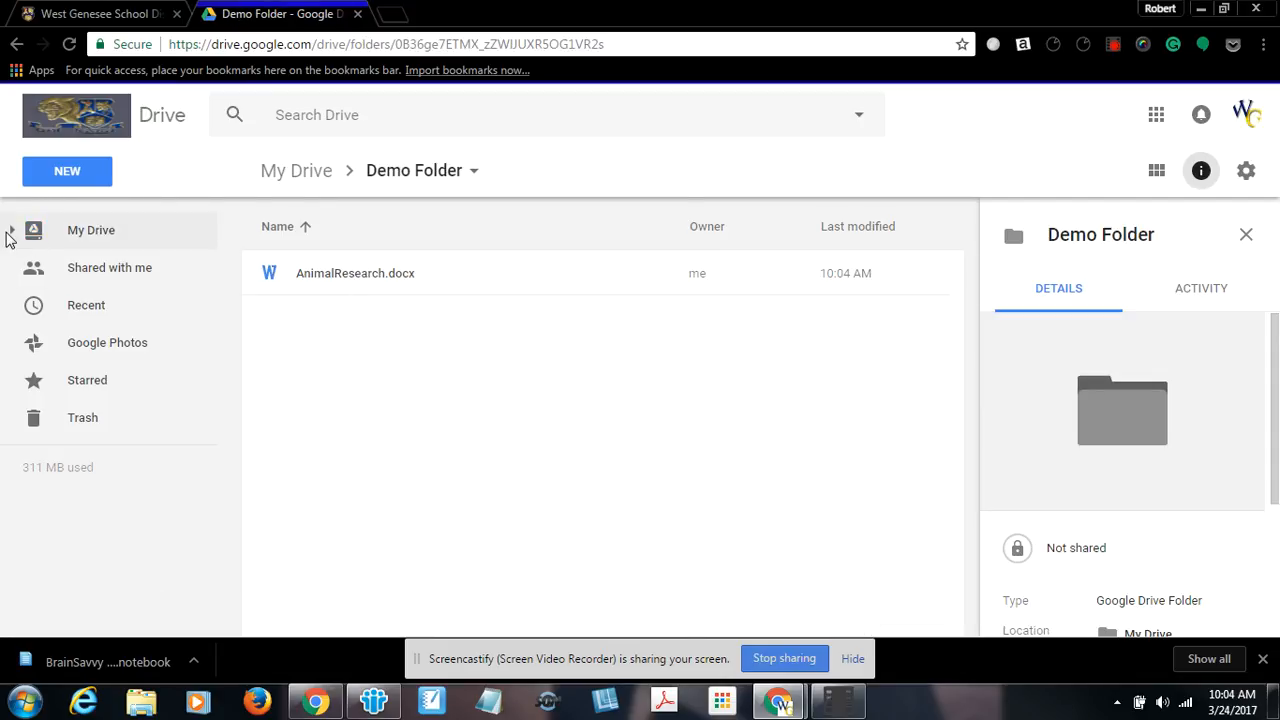
click(13, 232)
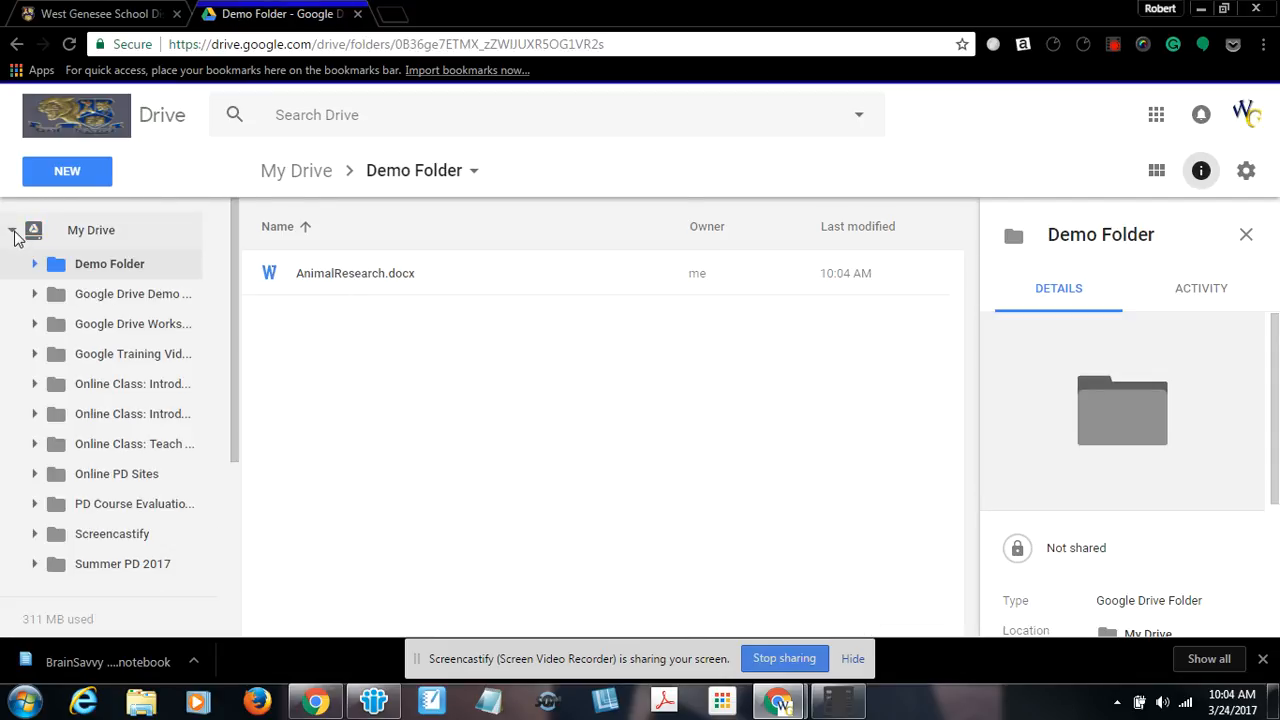
drag(359, 271, 307, 292)
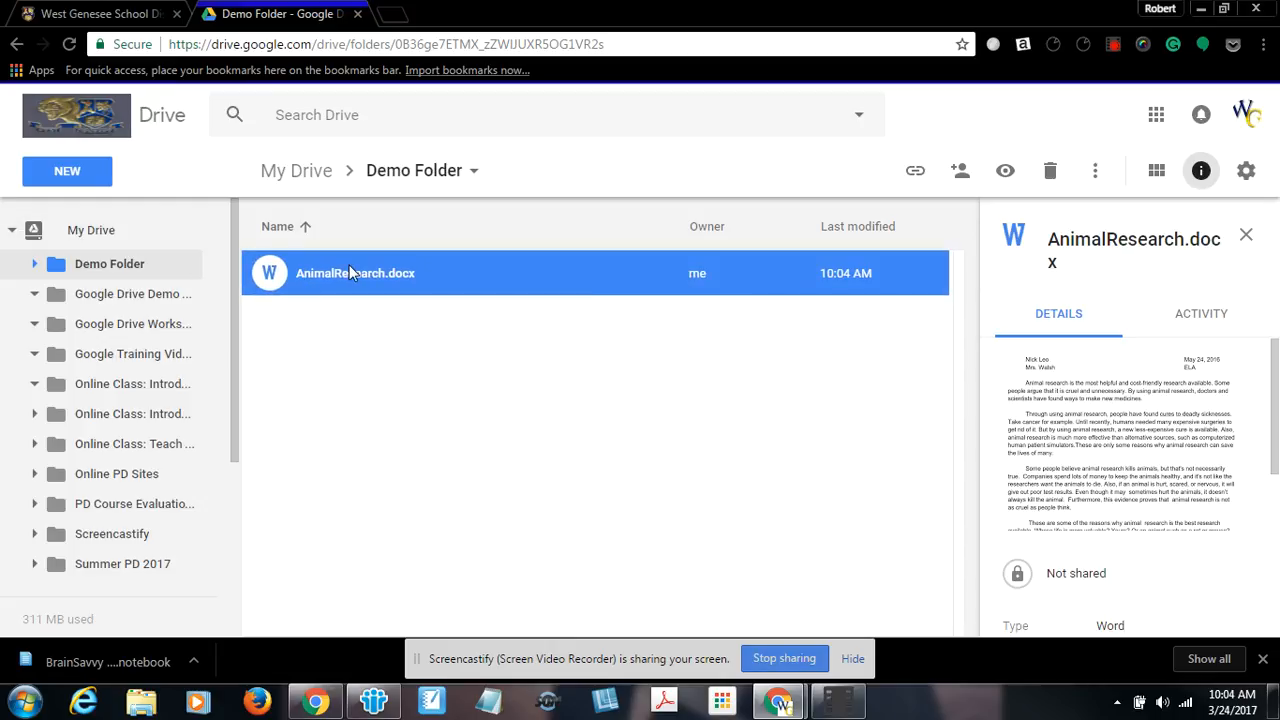
- Preview AnimalResearch.docx and examine its sharing options and the other actions available for the file
double_click(349, 265)
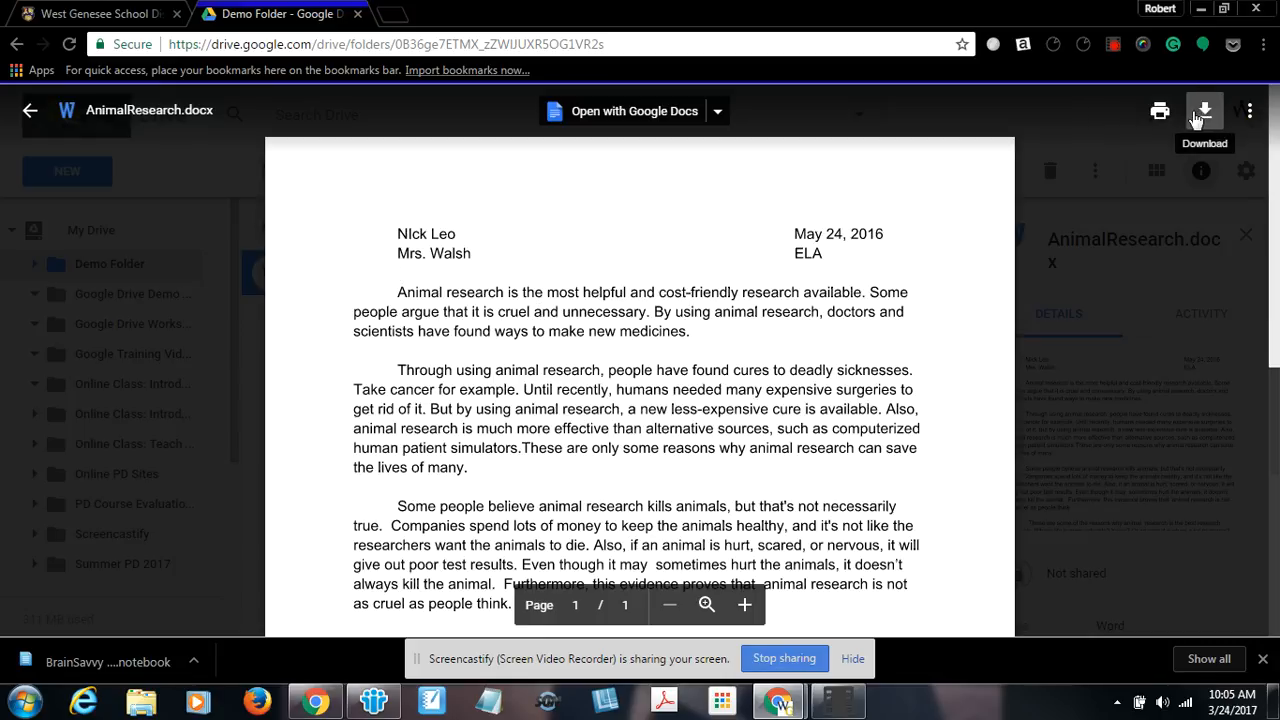
click(1249, 111)
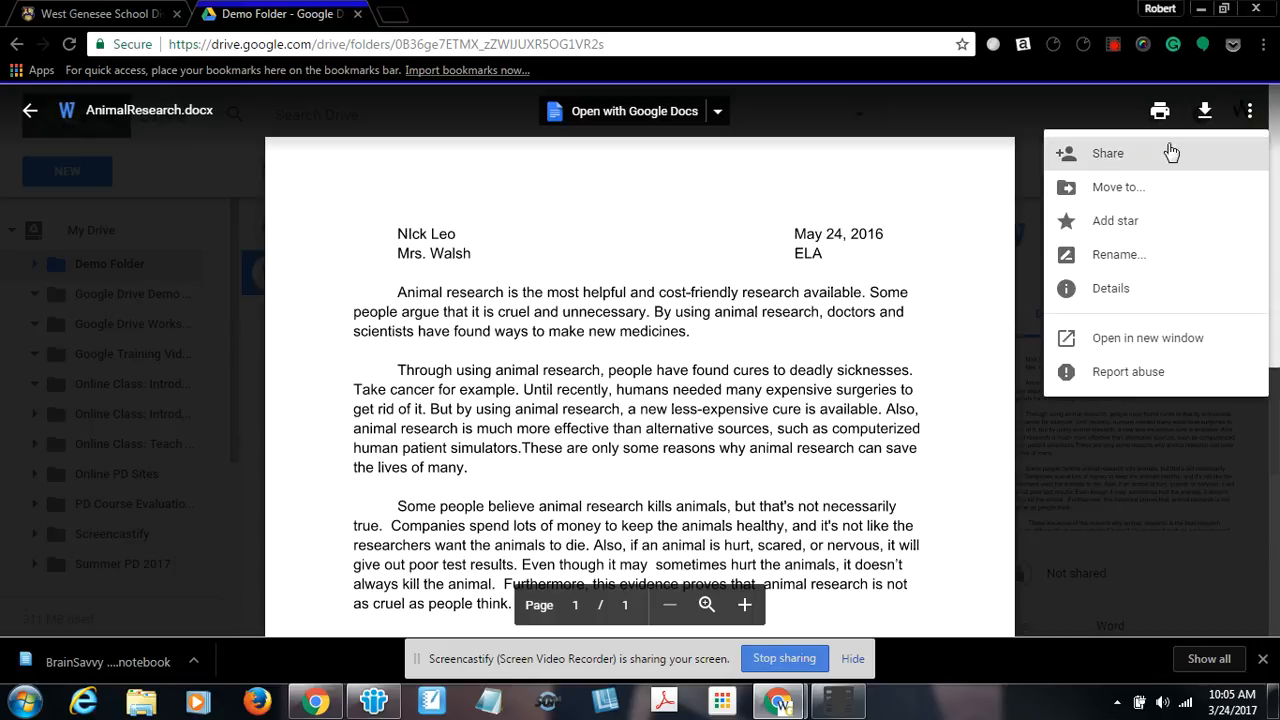
click(1108, 156)
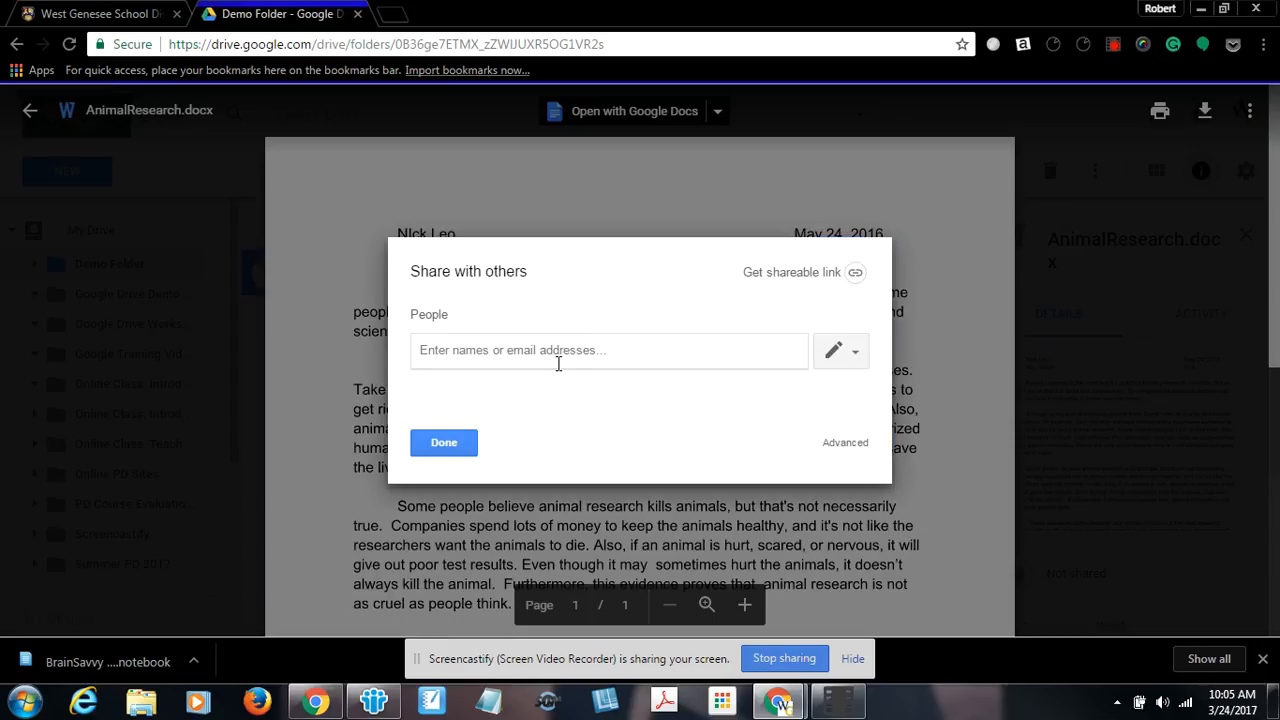
click(439, 444)
click(1249, 113)
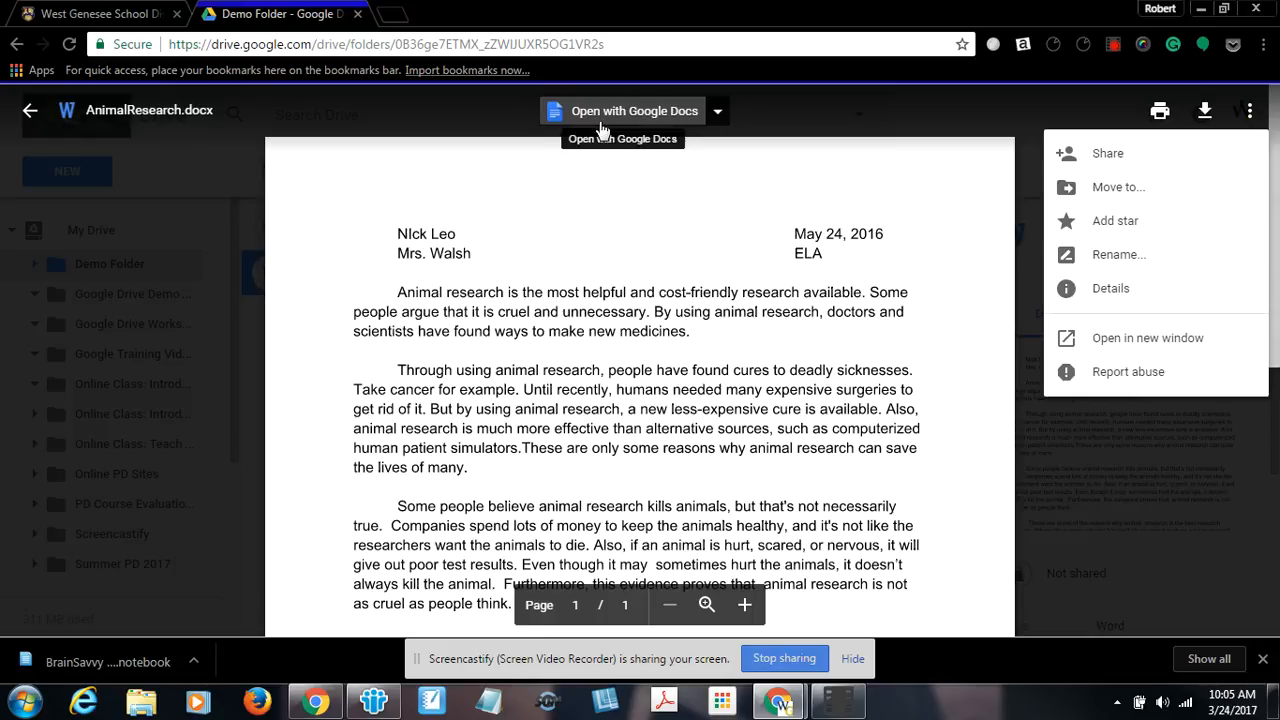
- Open AnimalResearch.docx with Google Docs to make an editable copy, and return to the Demo Folder file list
click(717, 113)
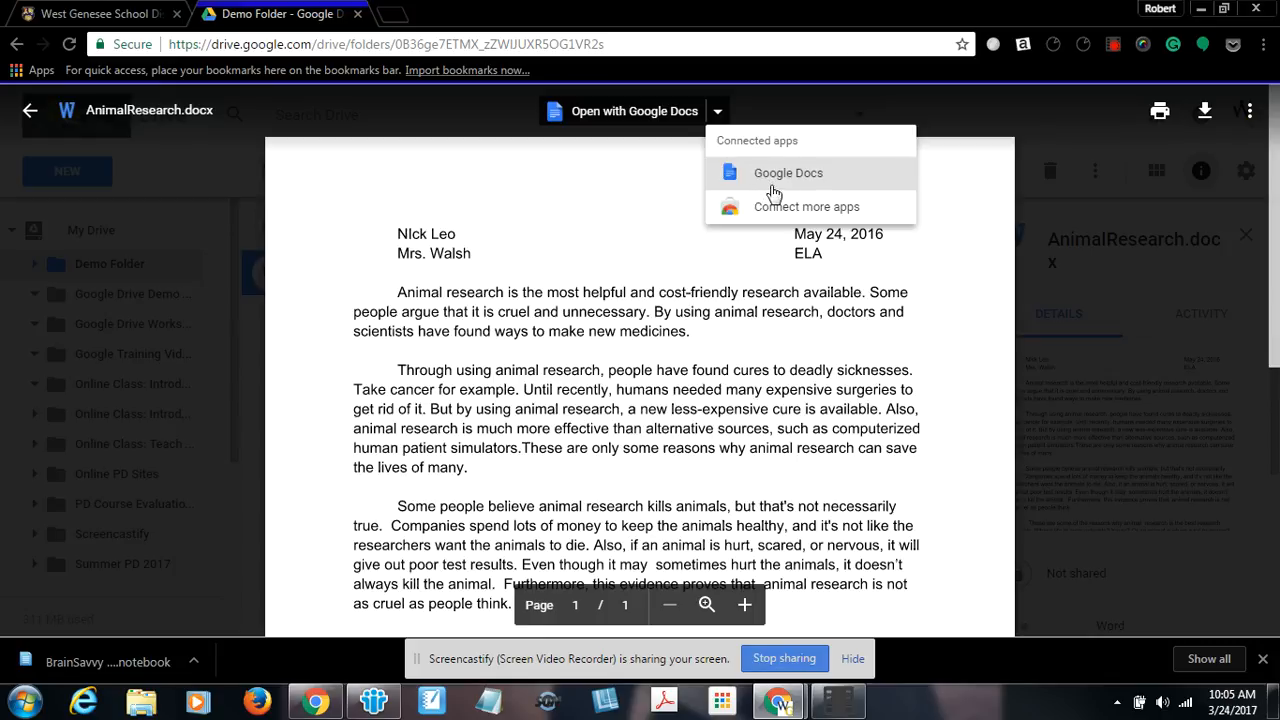
click(601, 121)
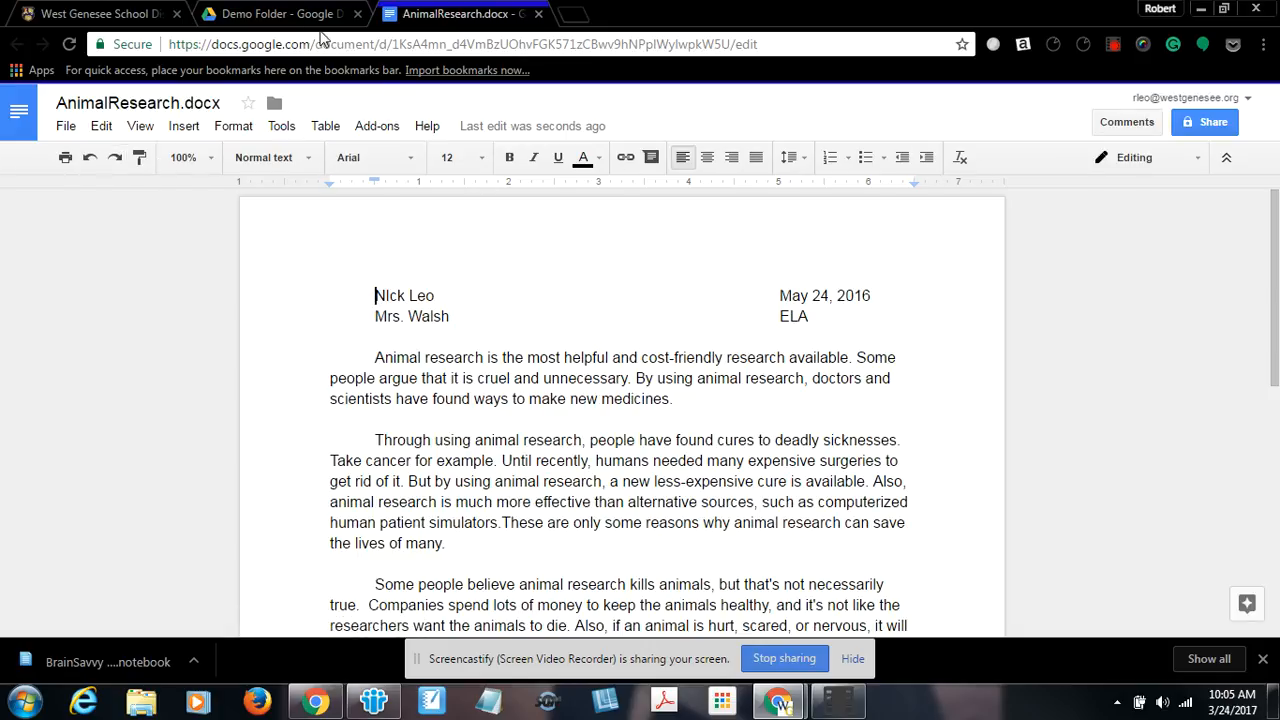
click(288, 20)
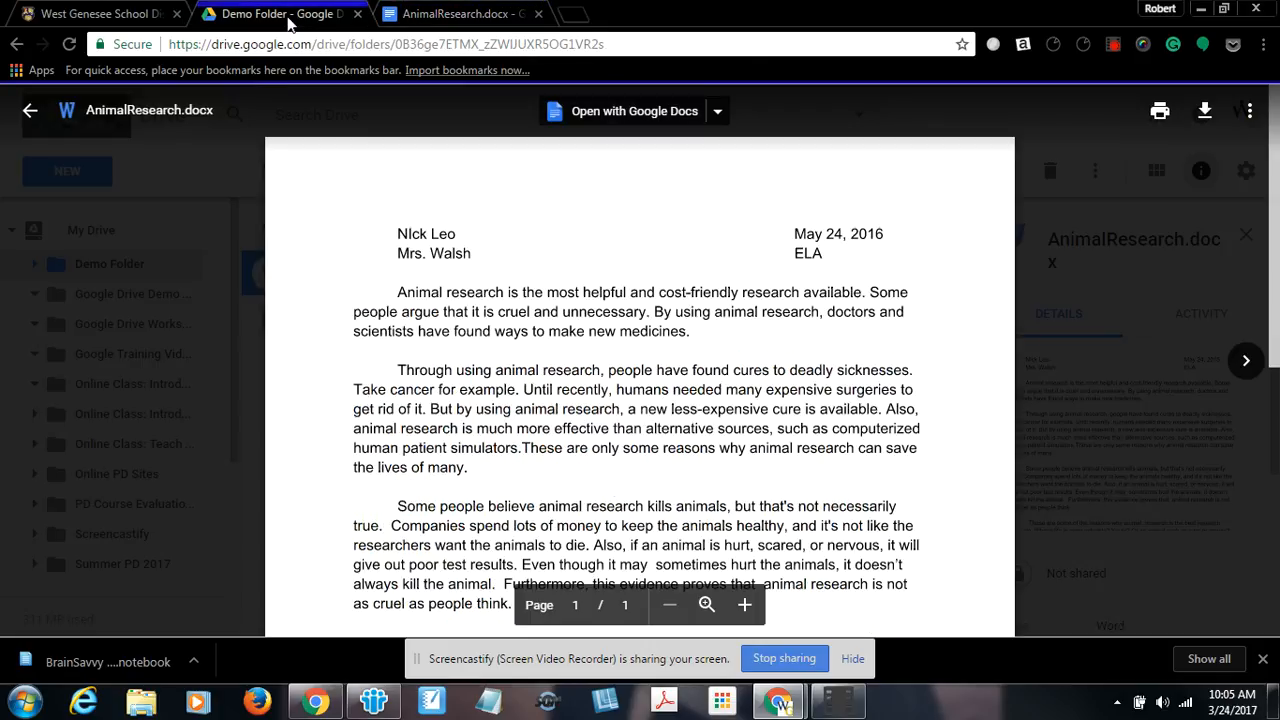
click(30, 112)
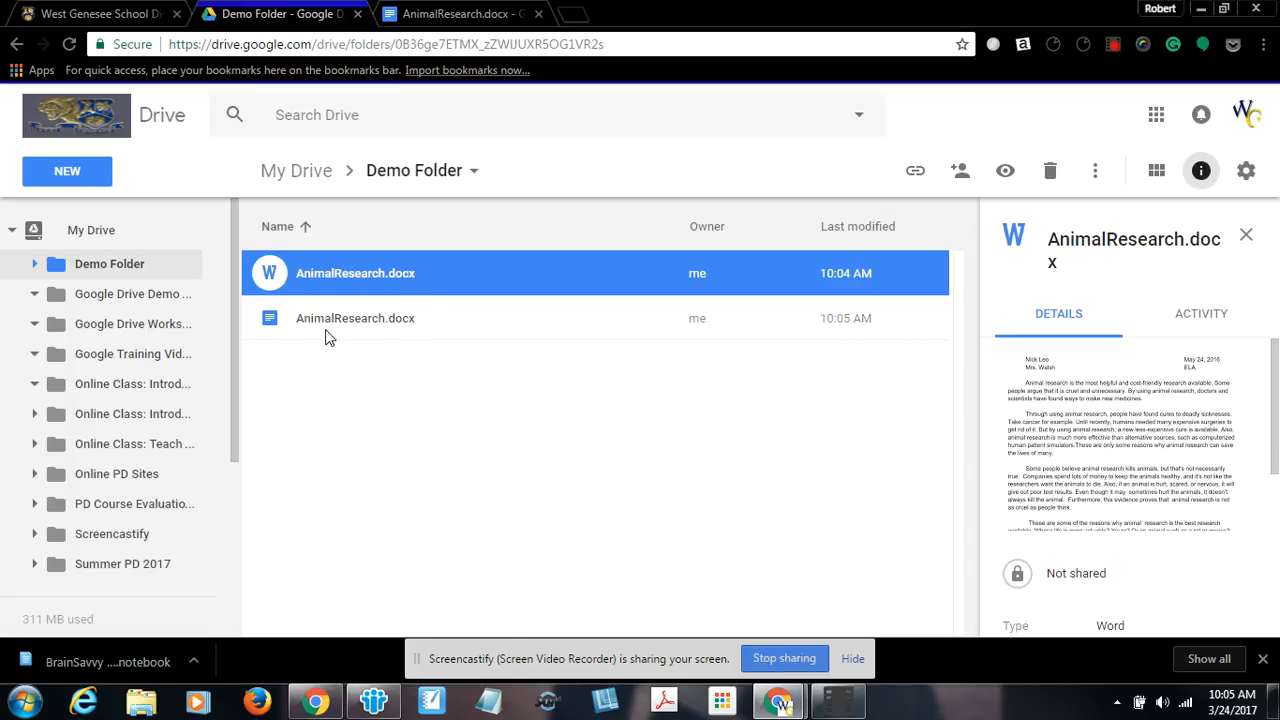
- Compare the two AnimalResearch.docx files by previewing the Word version and opening the Google Docs version
double_click(348, 277)
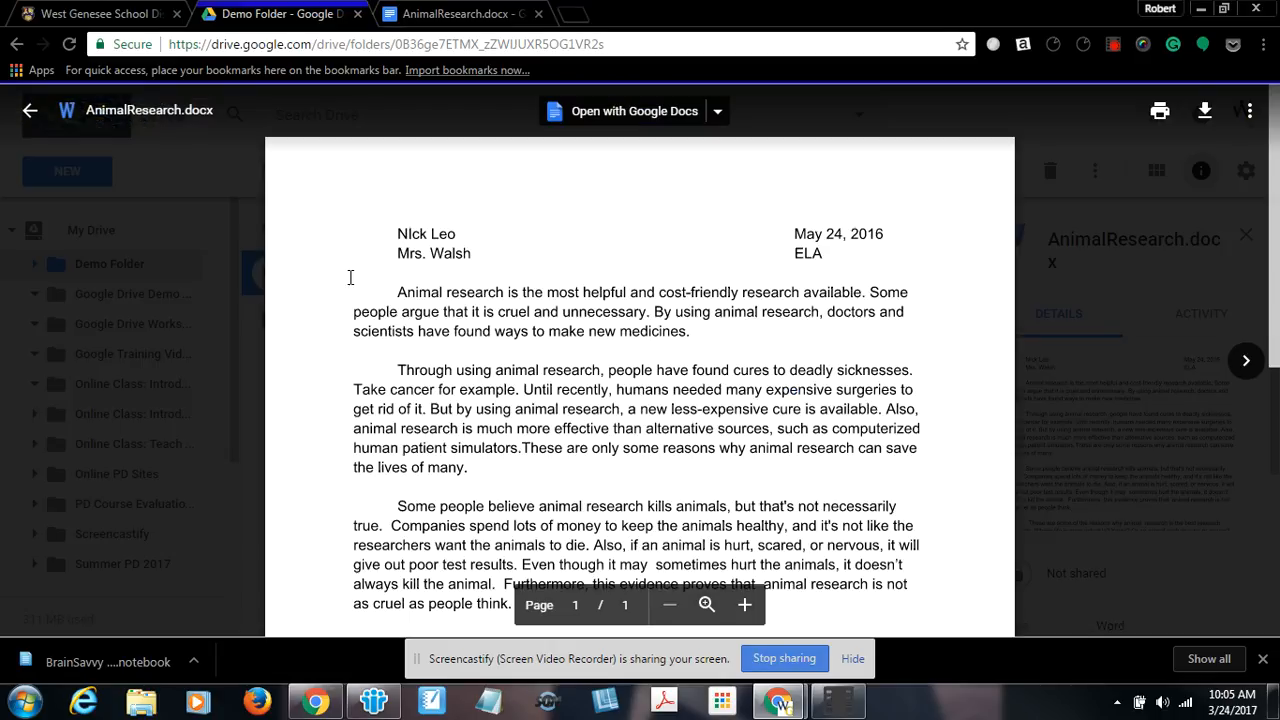
click(30, 110)
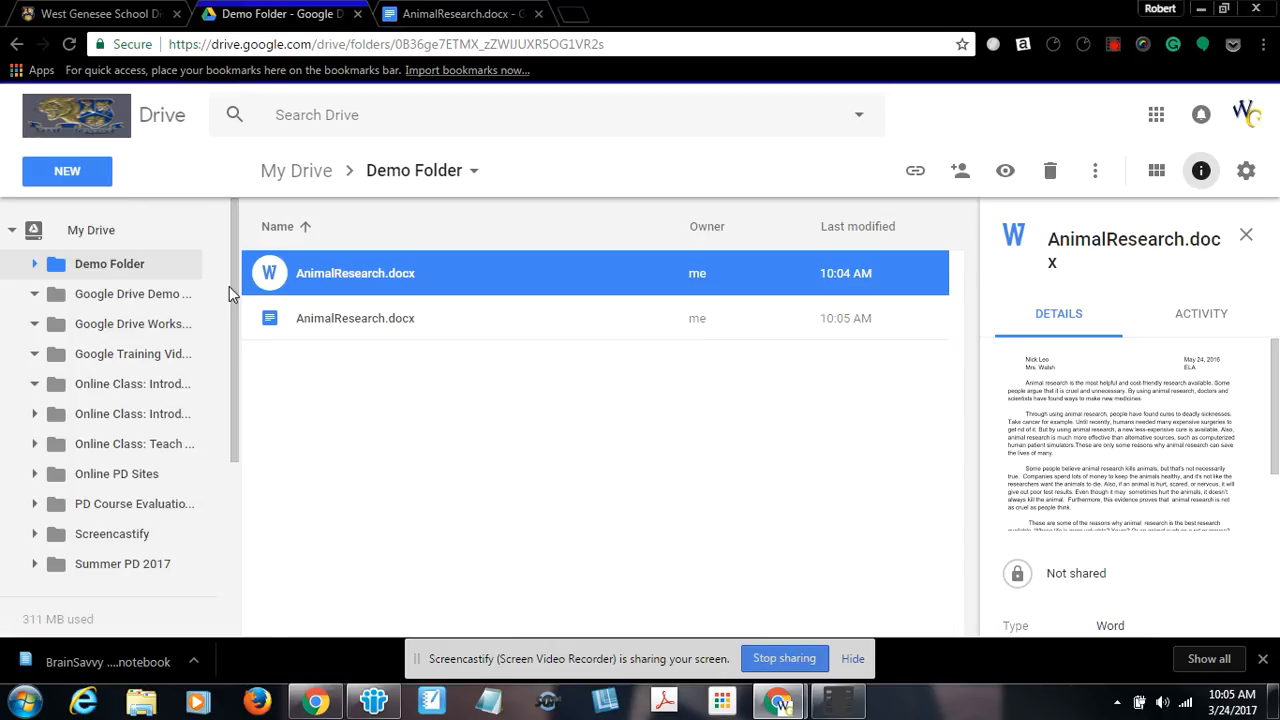
double_click(326, 320)
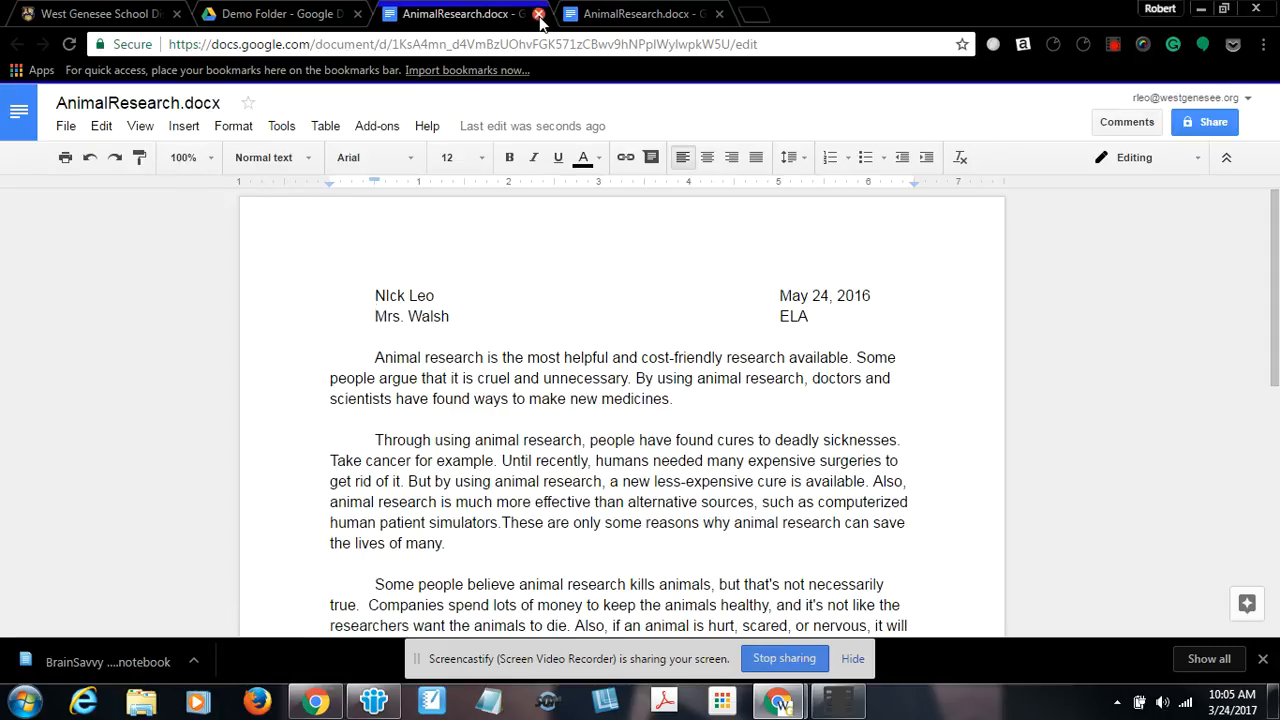
- Close both AnimalResearch.docx document tabs and hide the file details in Demo Folder
click(538, 15)
click(538, 15)
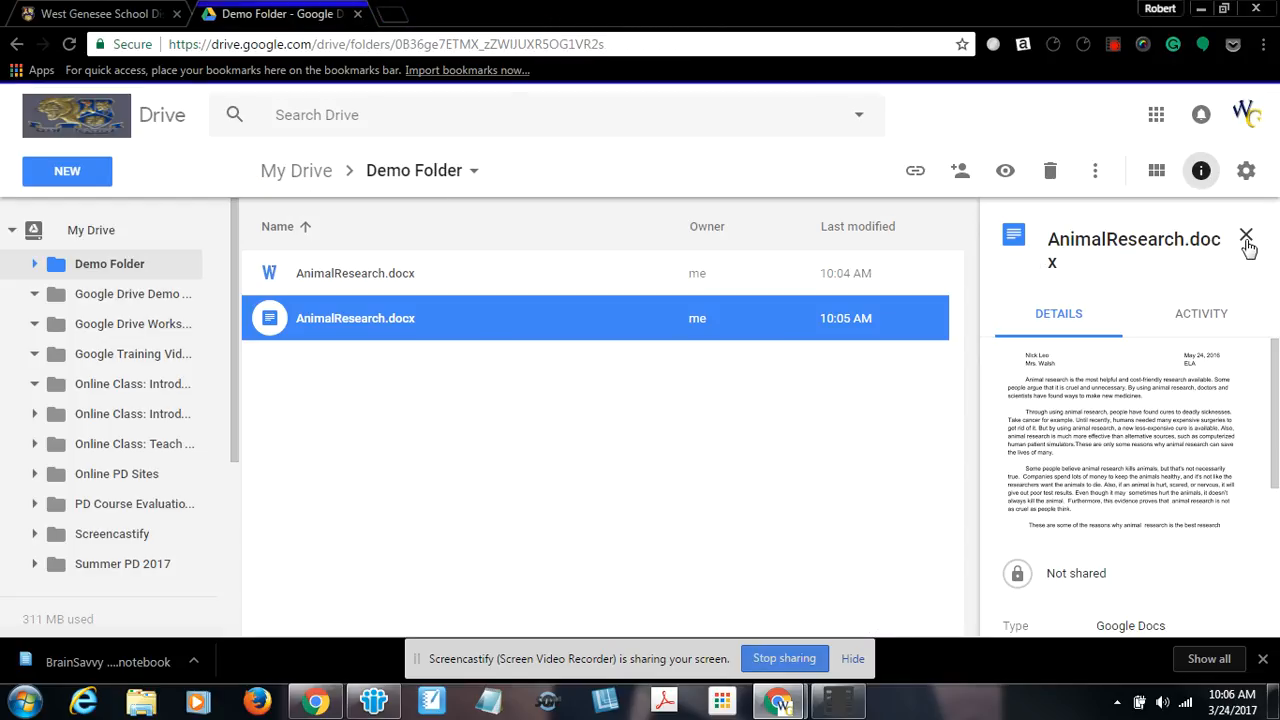
click(1201, 174)
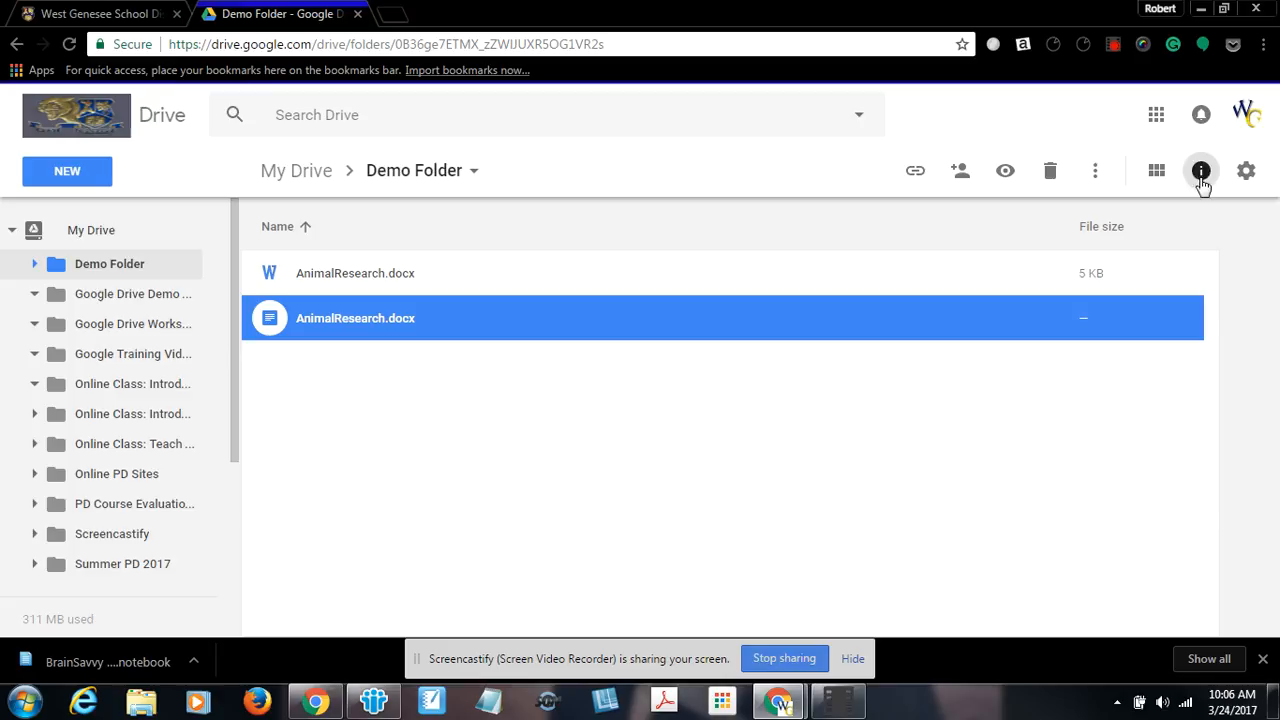
click(64, 186)
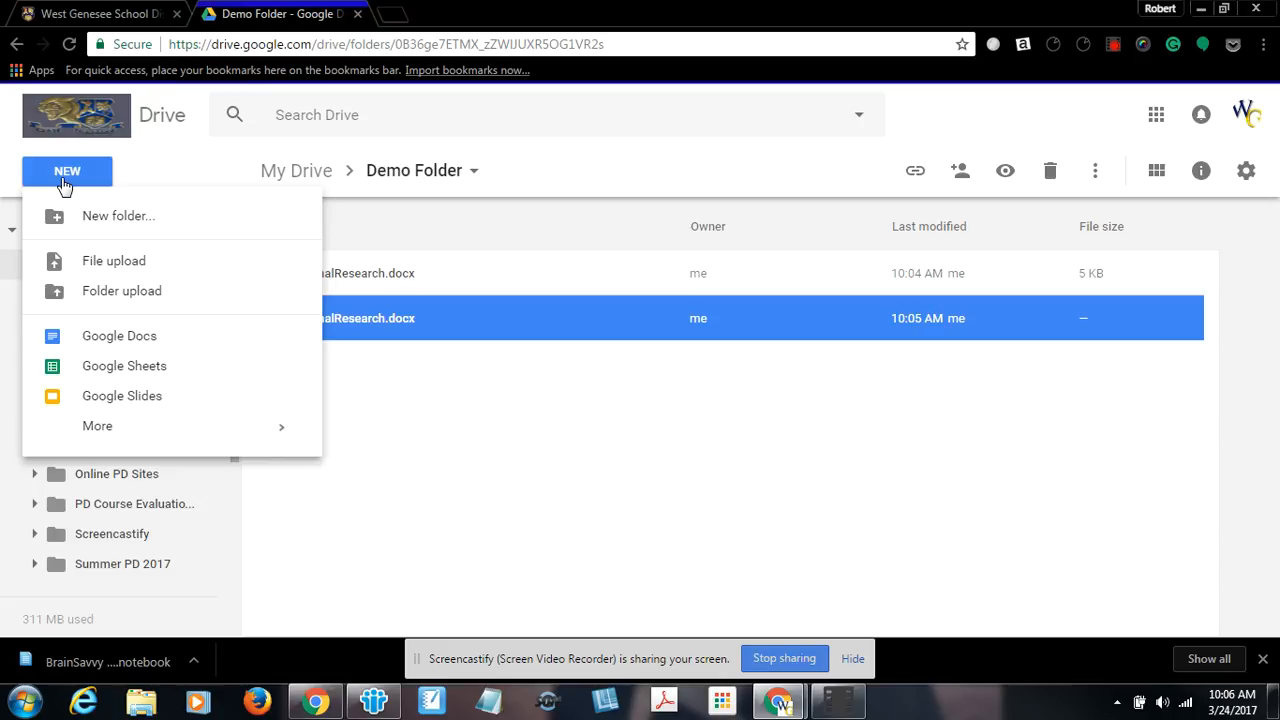
click(97, 301)
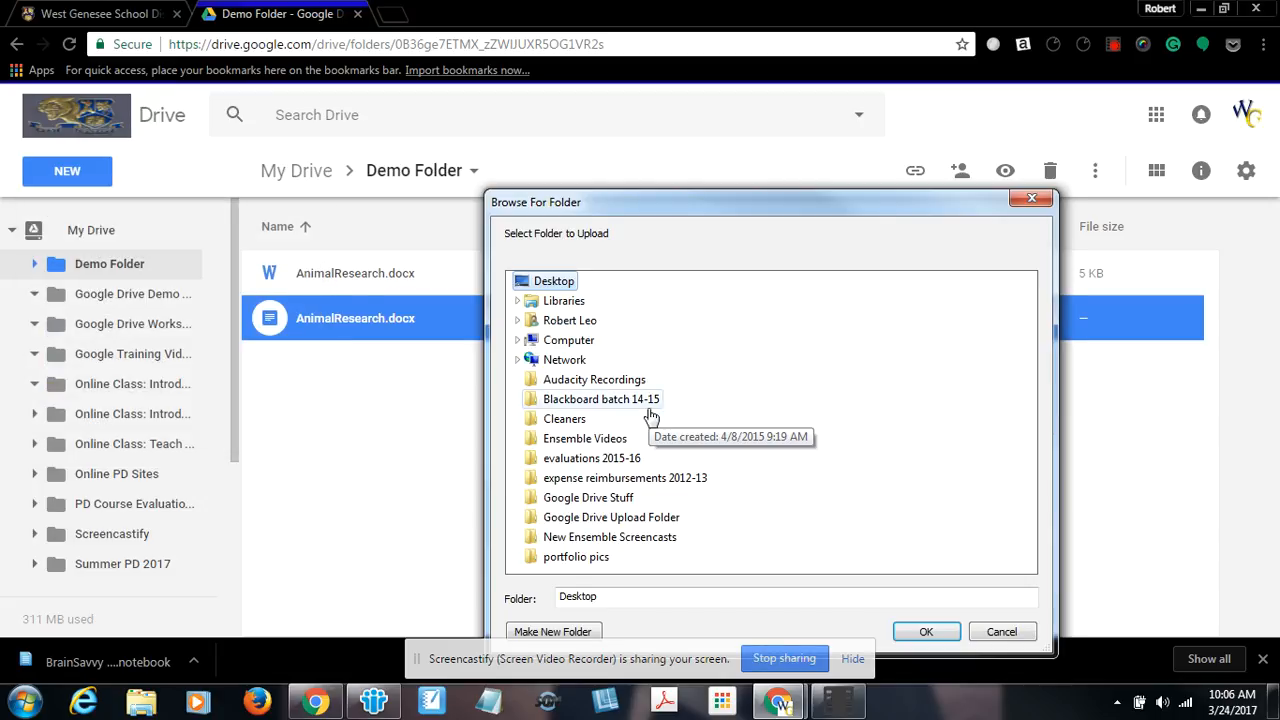
click(614, 503)
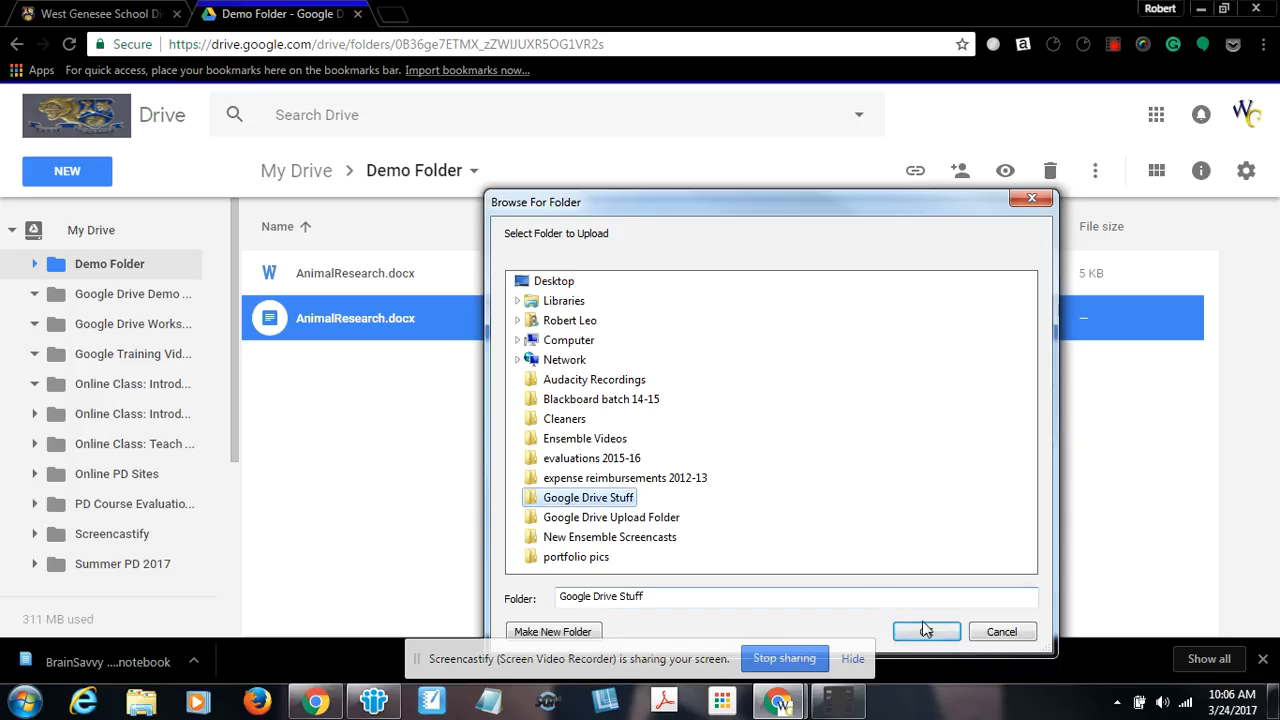
click(990, 638)
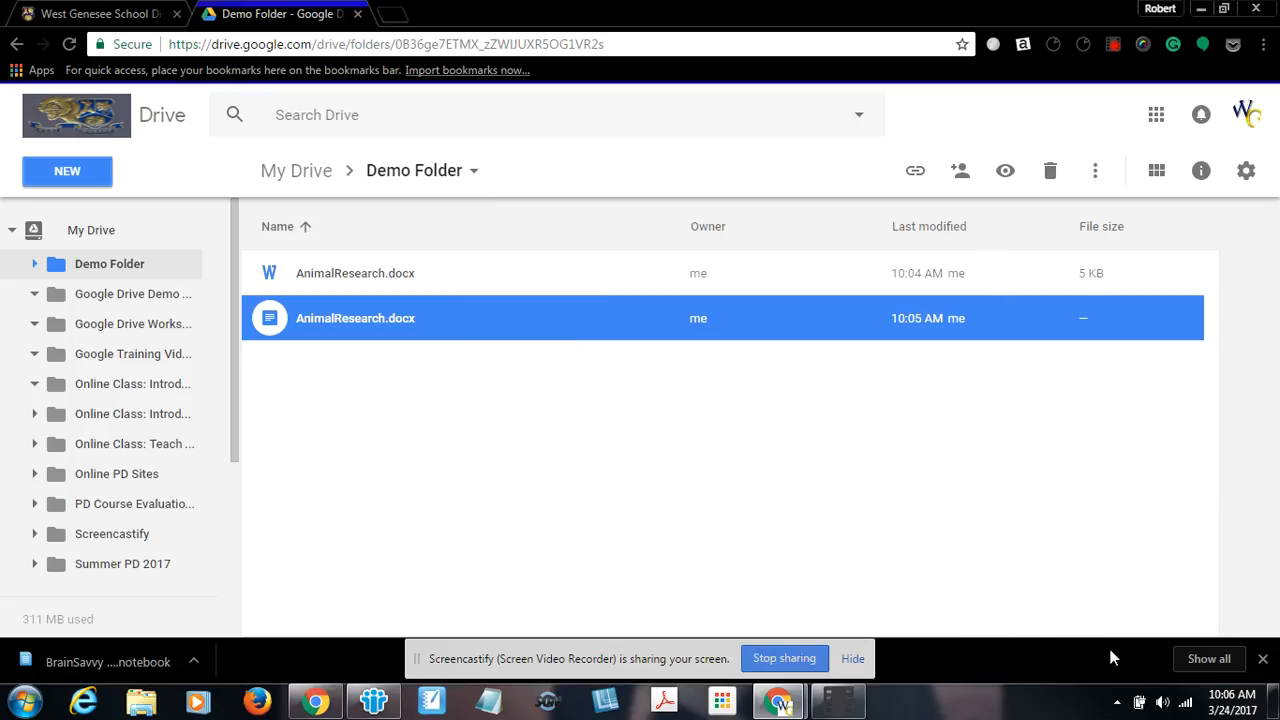
- Restore the browser window to a smaller size and place it so the desktop's Google Drive Upload Folder and AnimalResearch icons are exposed
click(1224, 8)
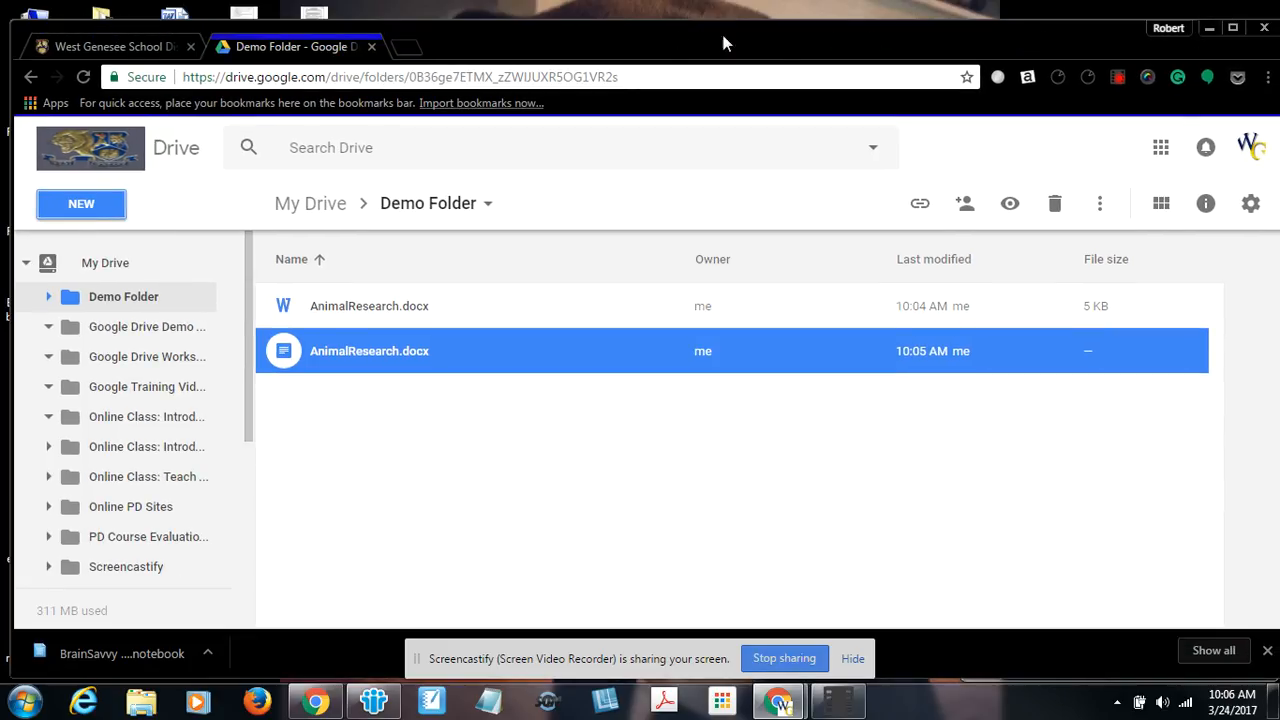
drag(855, 47, 585, 39)
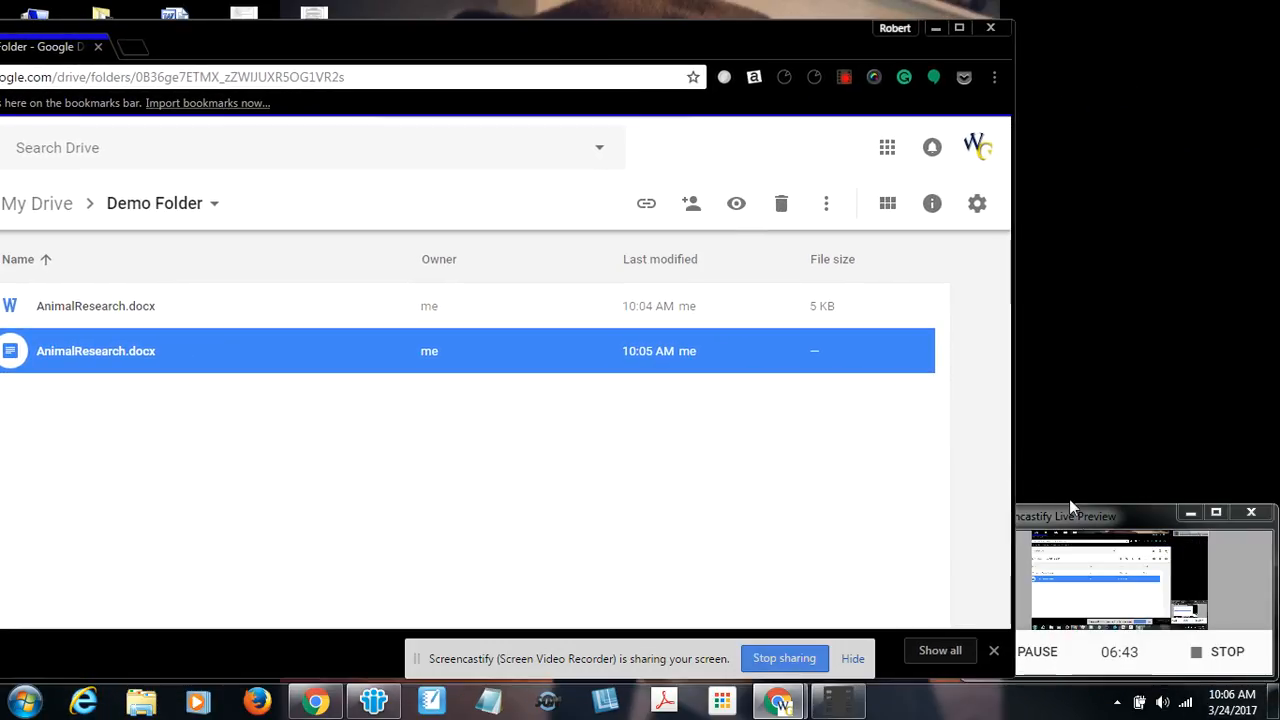
drag(1016, 455, 612, 442)
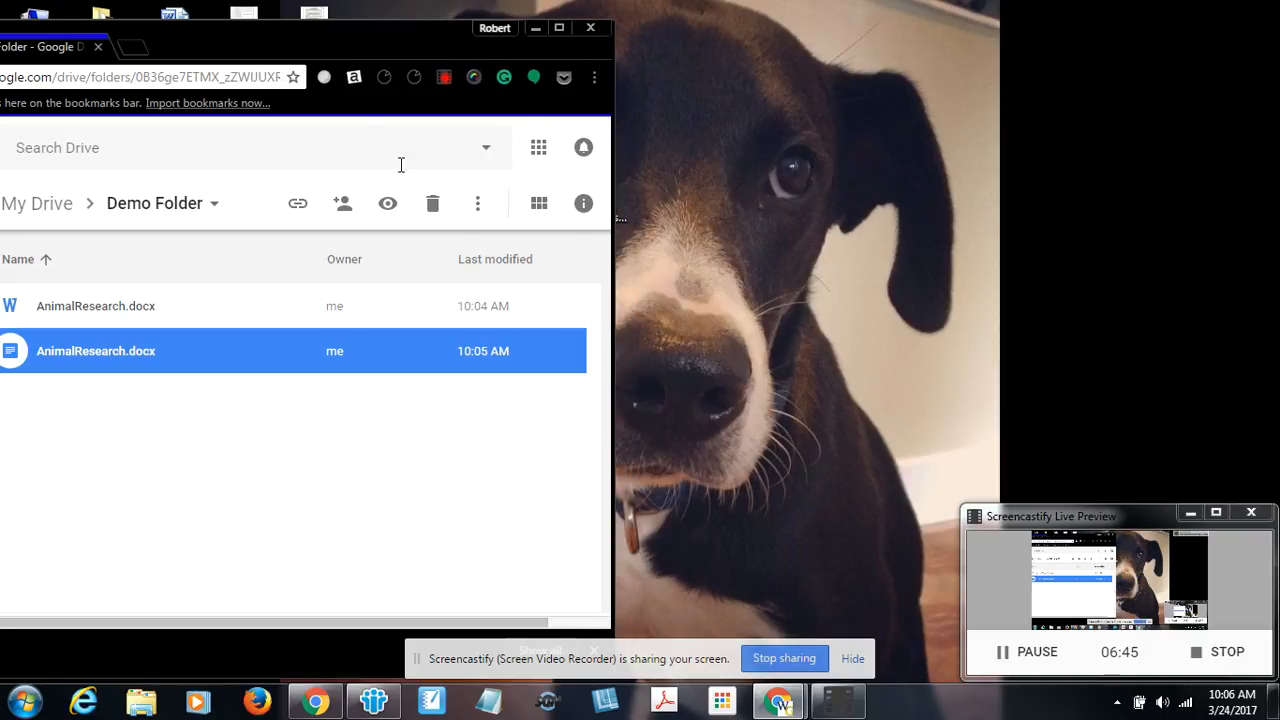
drag(373, 28, 753, 299)
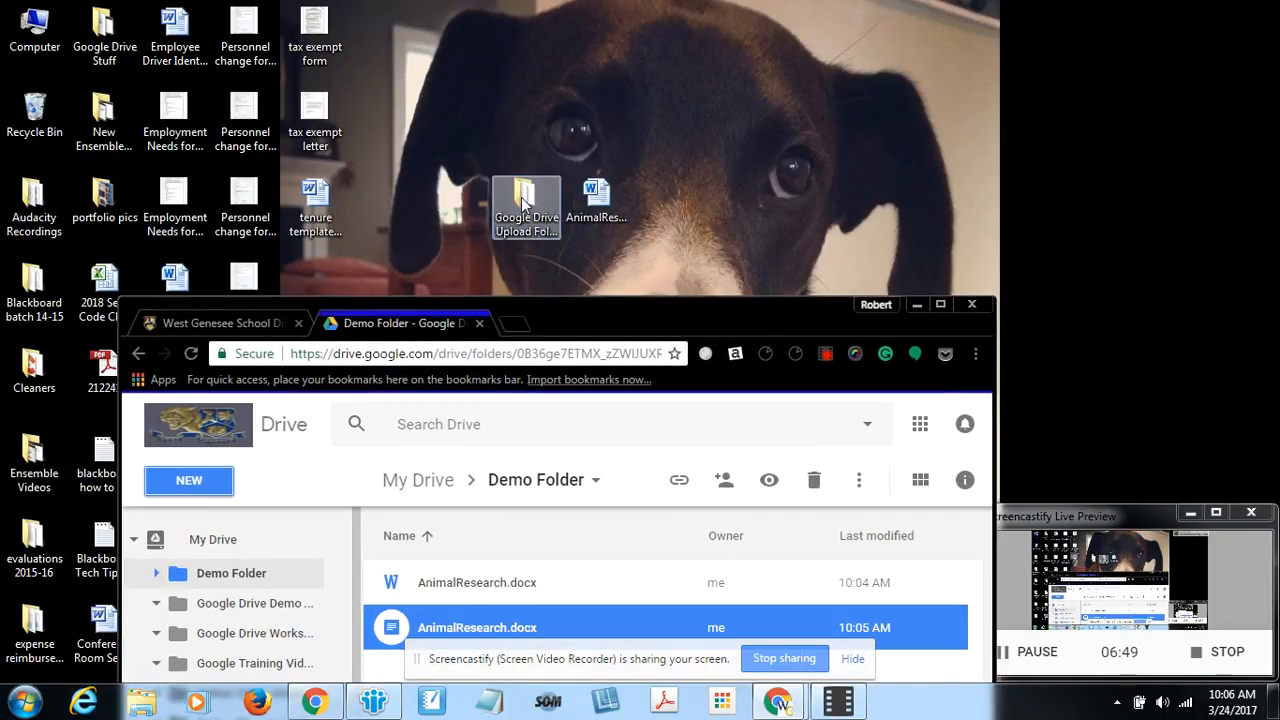
- Upload the desktop's Google Drive Upload Folder into Demo Folder, and maximize the browser window
drag(519, 283, 574, 580)
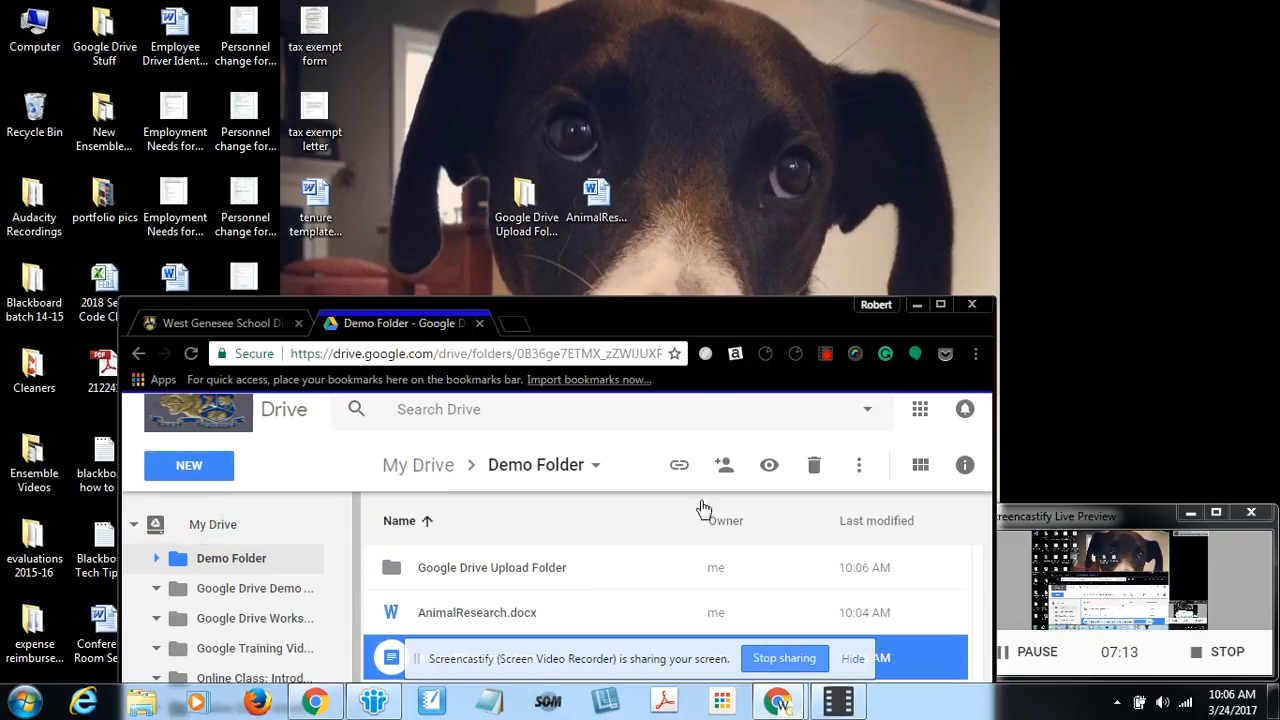
click(940, 304)
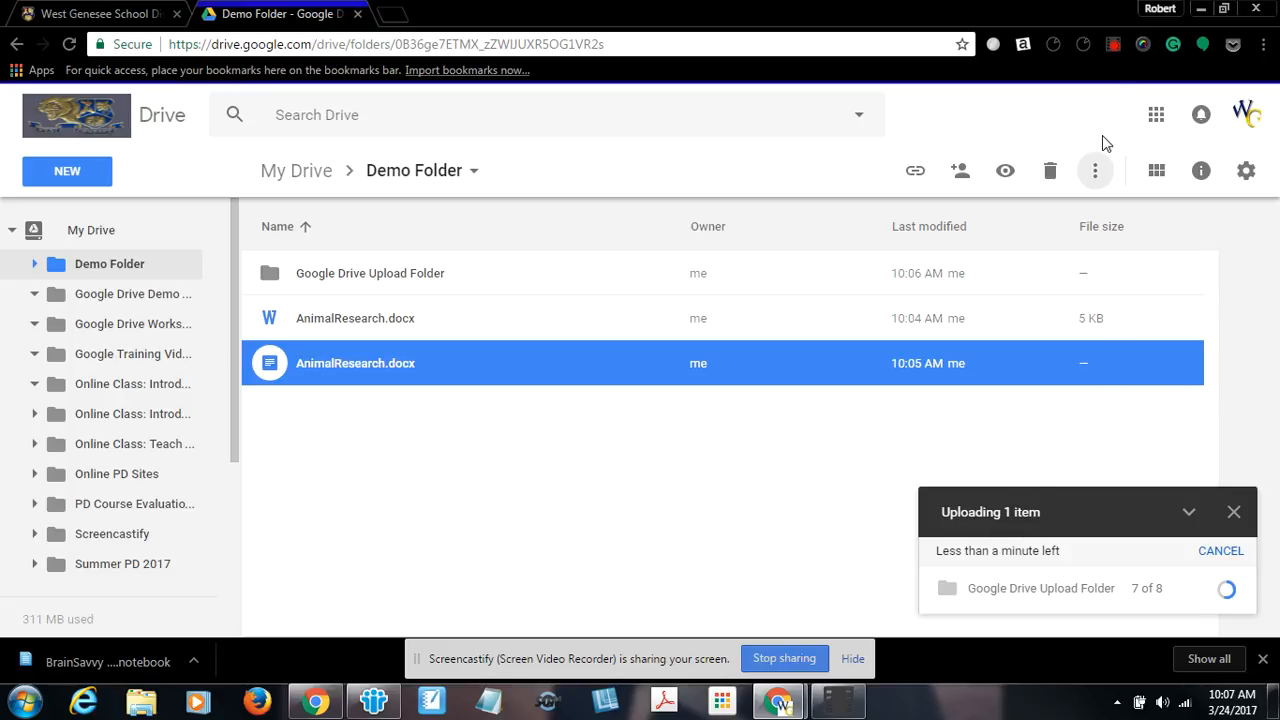
click(1112, 47)
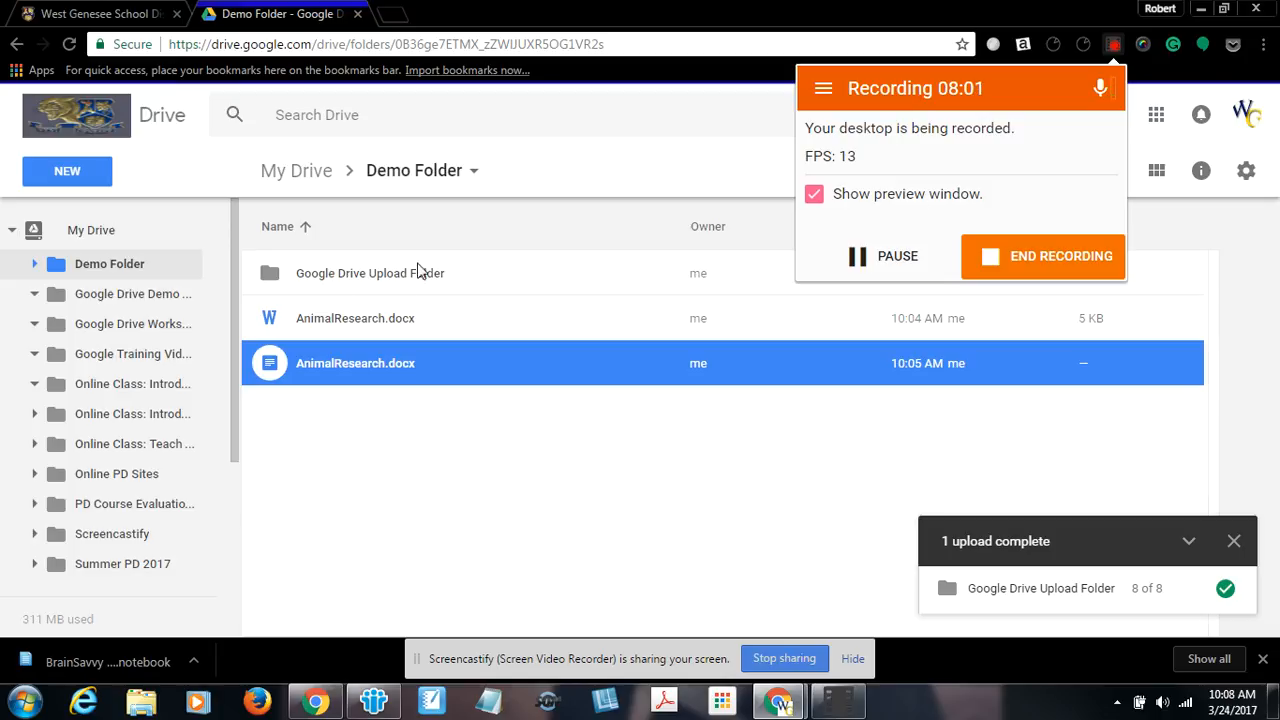
- Open the uploaded Google Drive Upload Folder and try to preview Screencastify Demonstration.mp4, closing the preview again
click(298, 278)
double_click(298, 278)
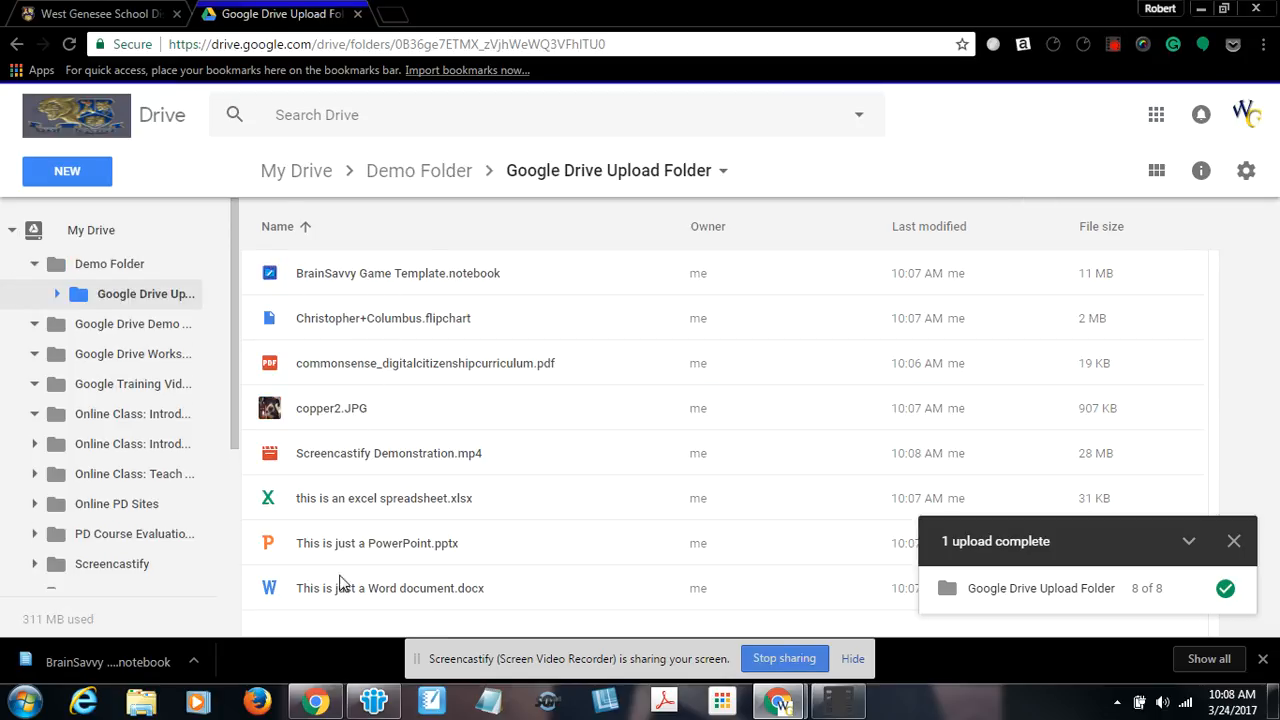
double_click(406, 458)
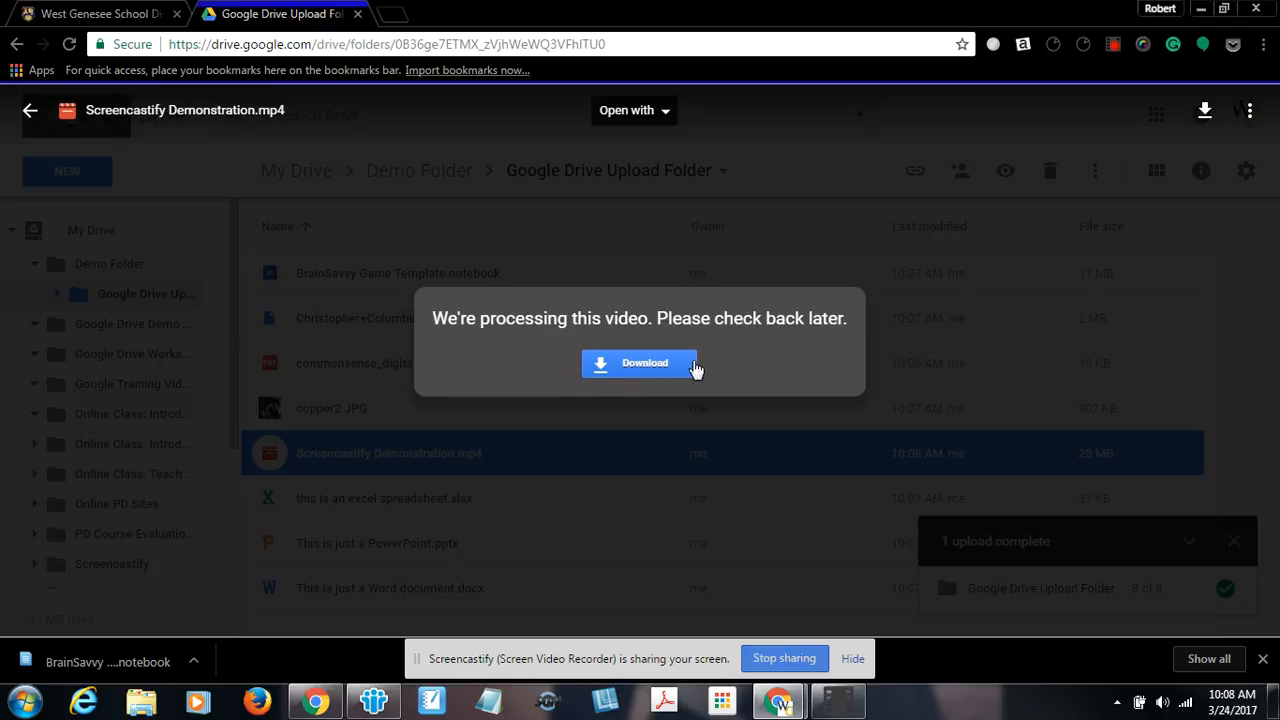
click(966, 318)
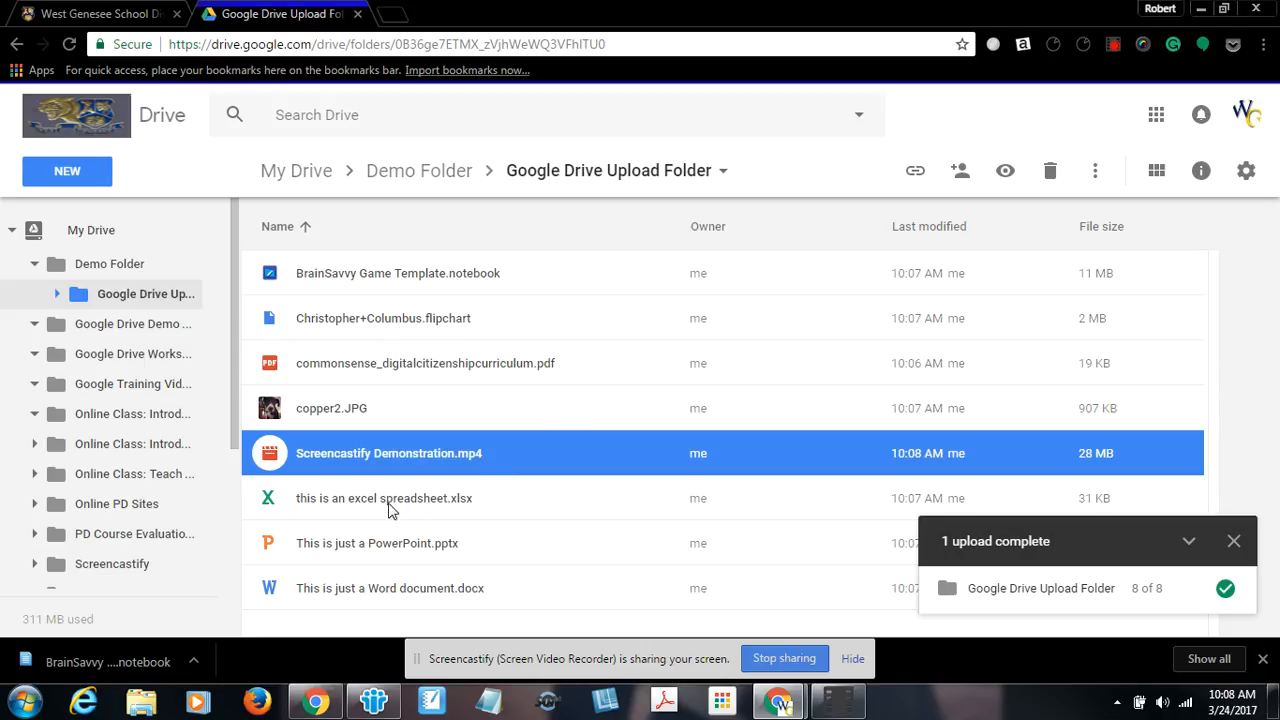
- Preview commonsense_digitalcitizenshipcurriculum.pdf, check which apps can open it, and return to the file list
double_click(348, 366)
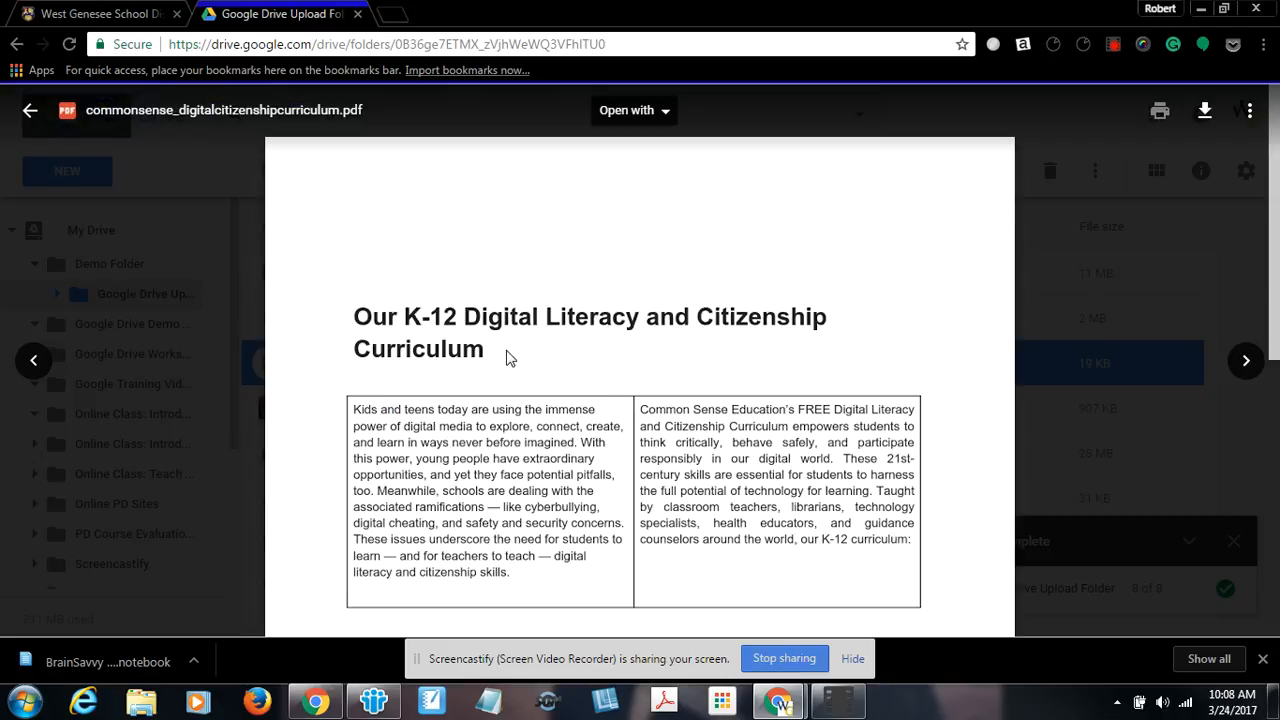
scroll(595, 375, down, 7)
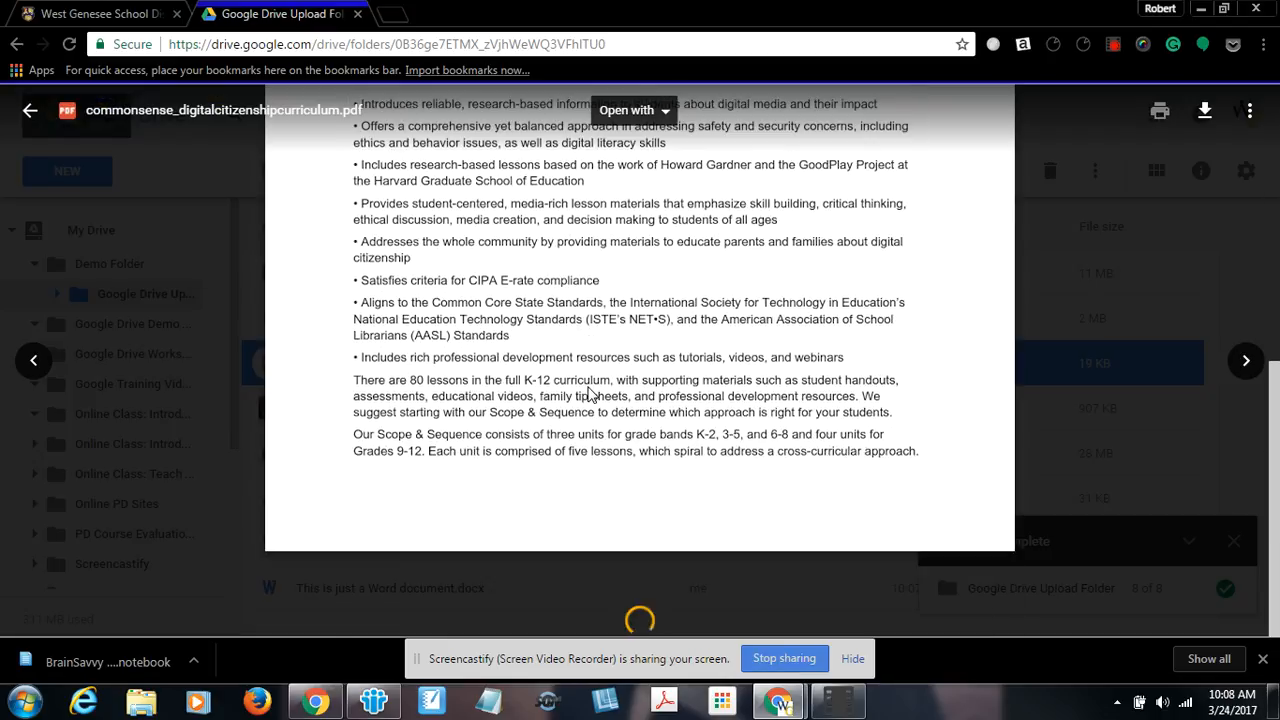
click(658, 112)
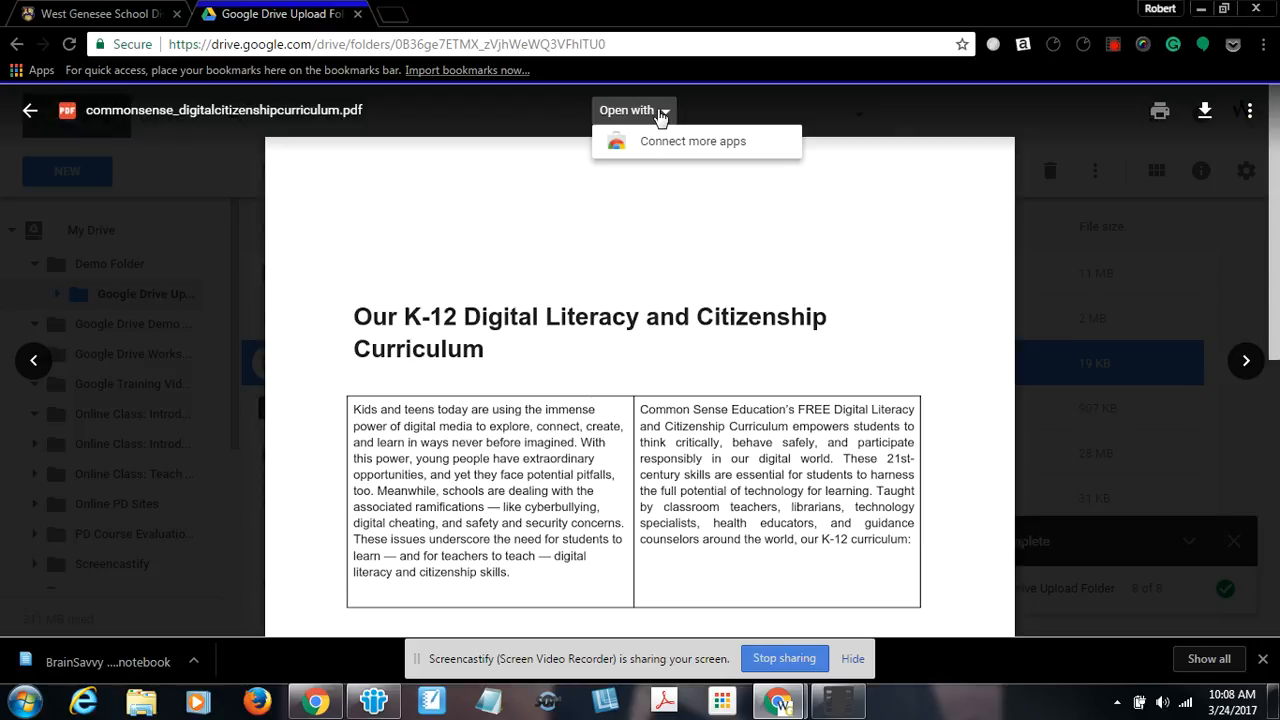
click(658, 112)
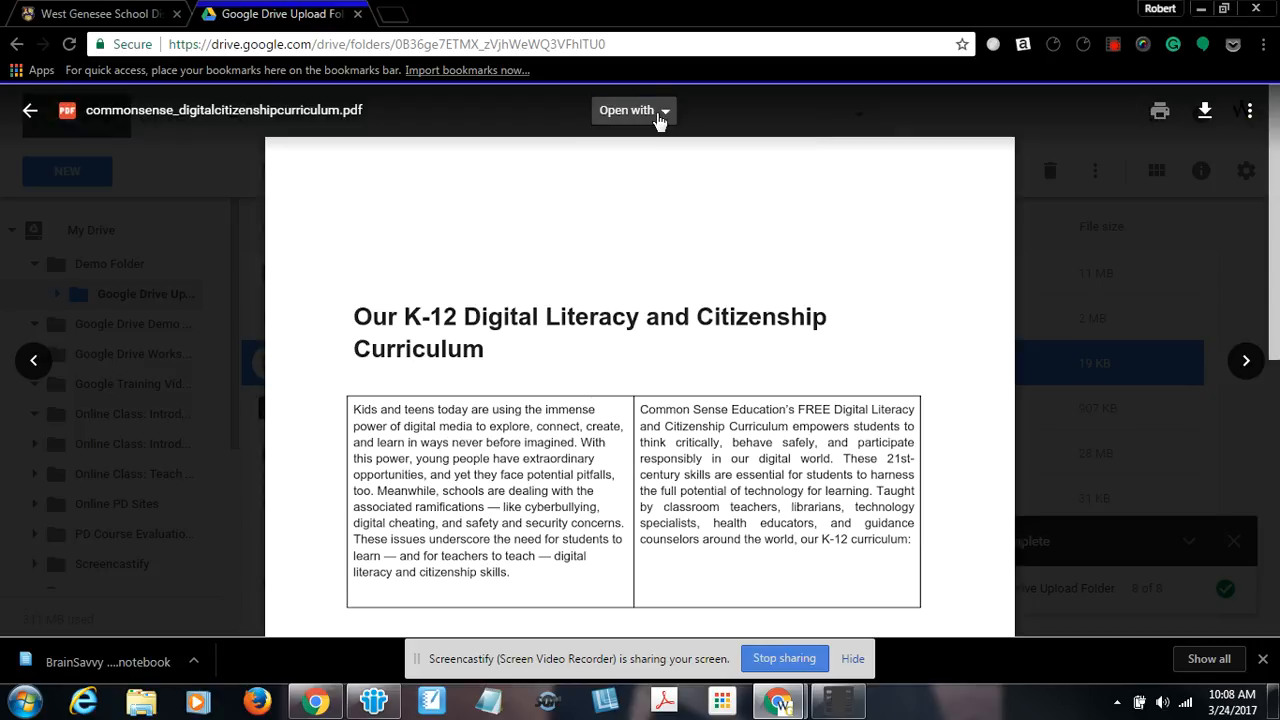
click(28, 116)
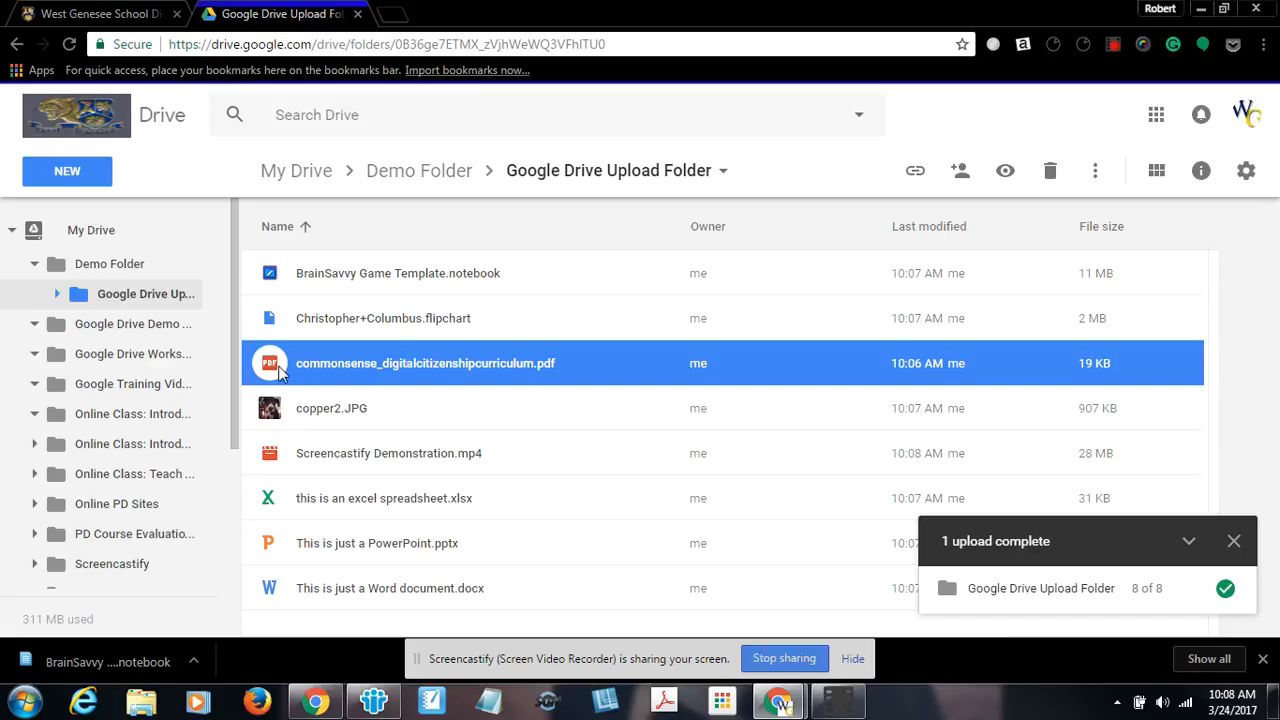
- Preview copper2.JPG and the Excel file "this is an excel spreadsheet.xlsx", closing each preview to return to the file list
double_click(312, 413)
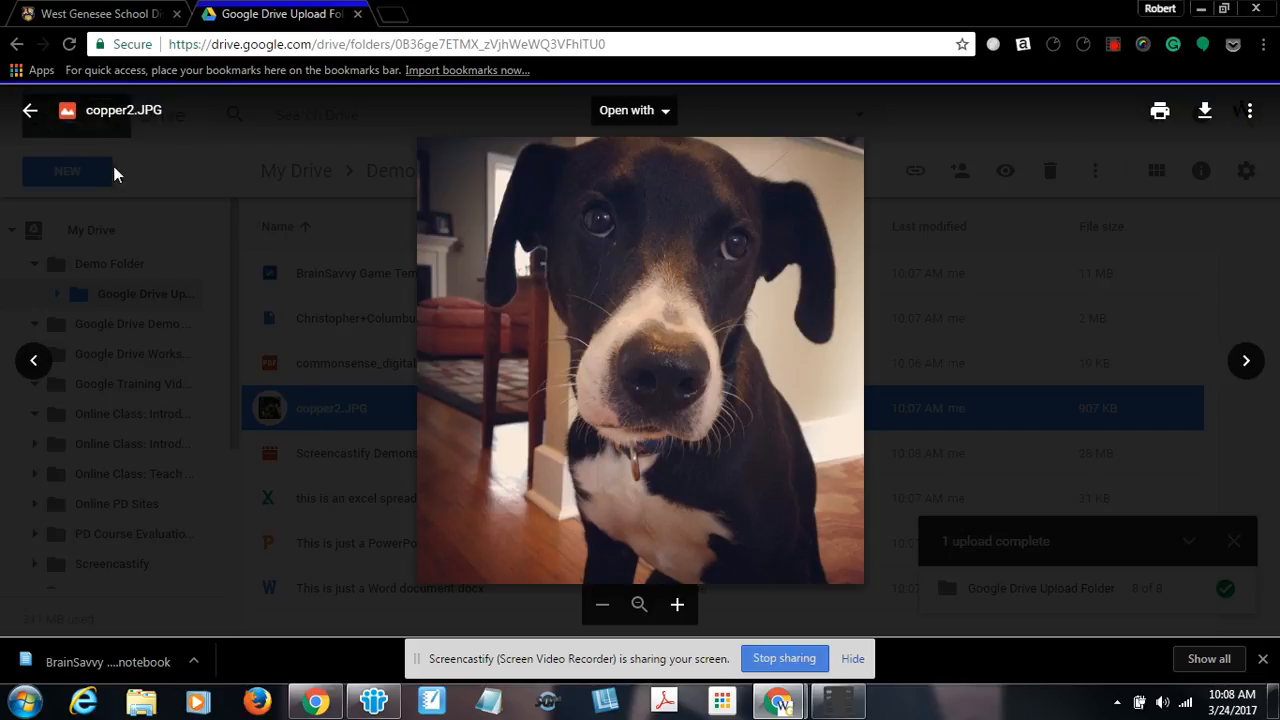
click(28, 116)
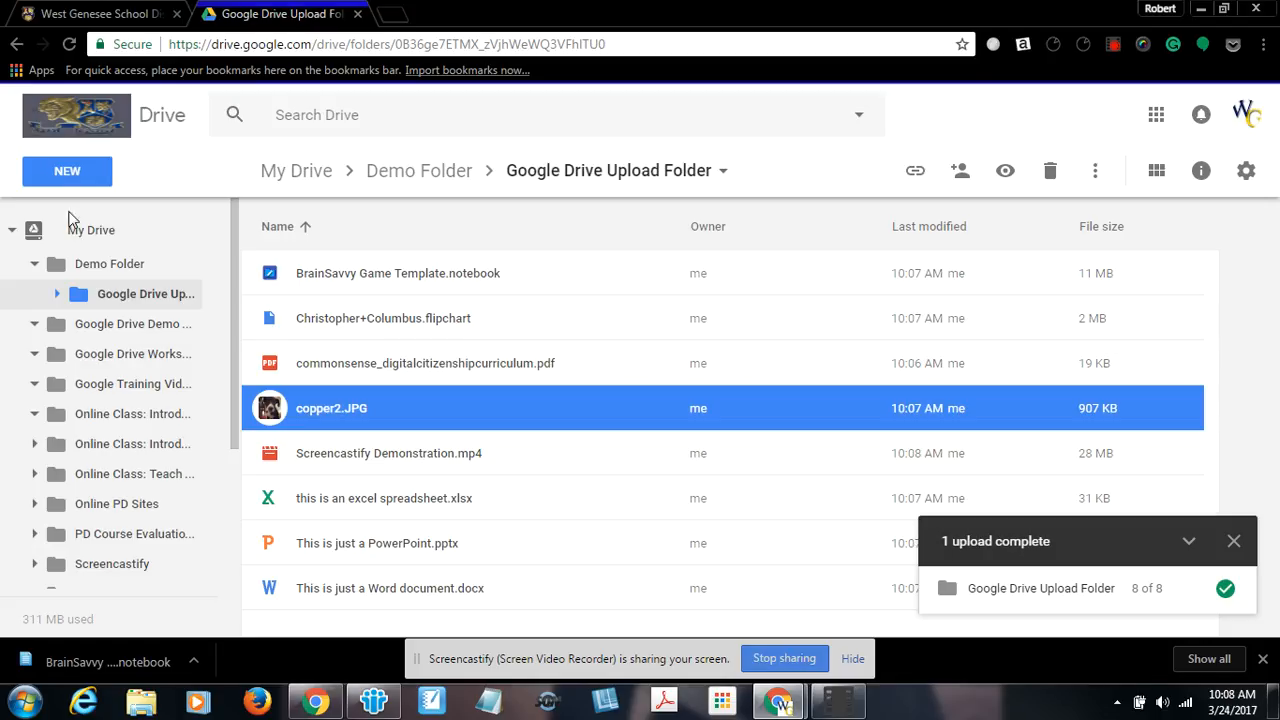
click(332, 503)
double_click(332, 500)
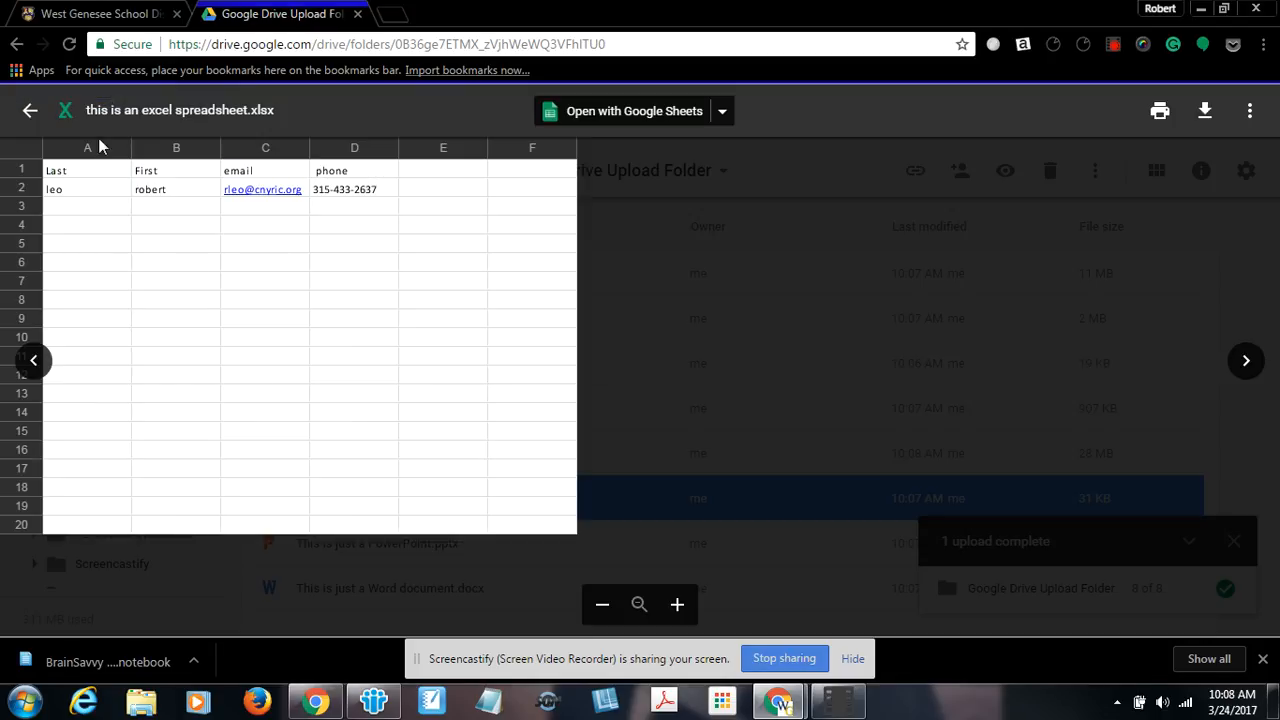
click(28, 116)
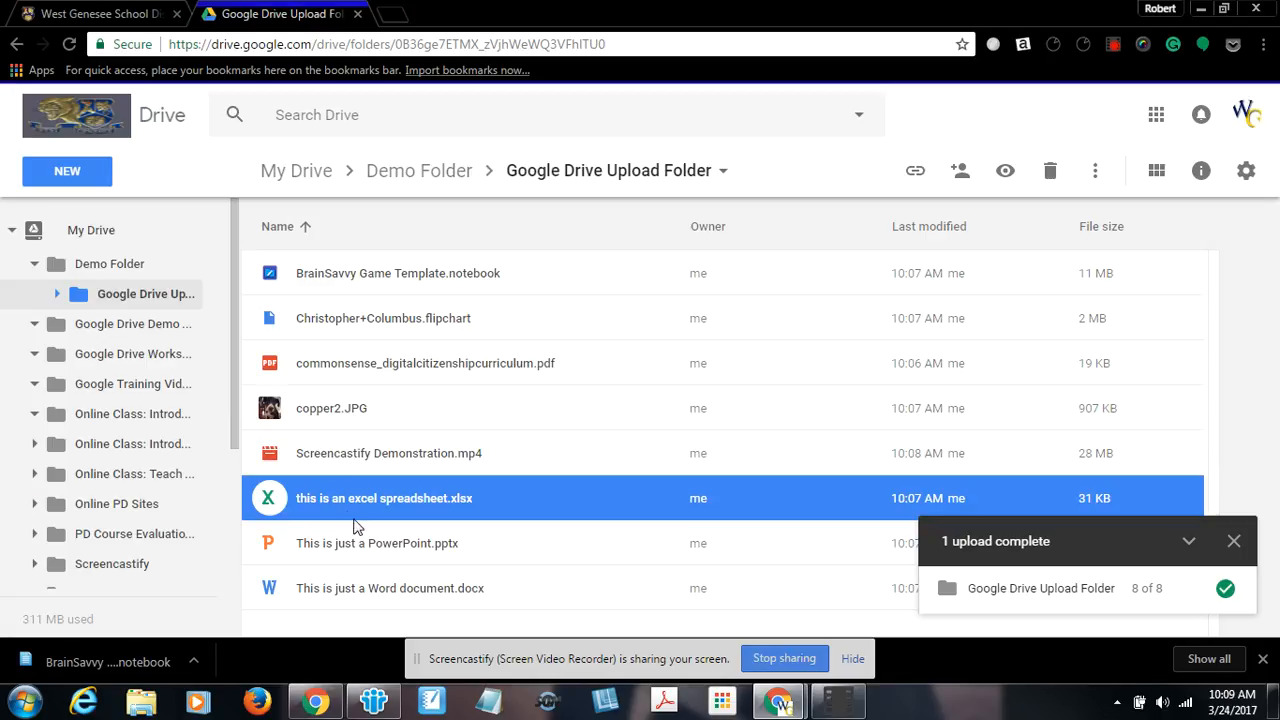
double_click(348, 512)
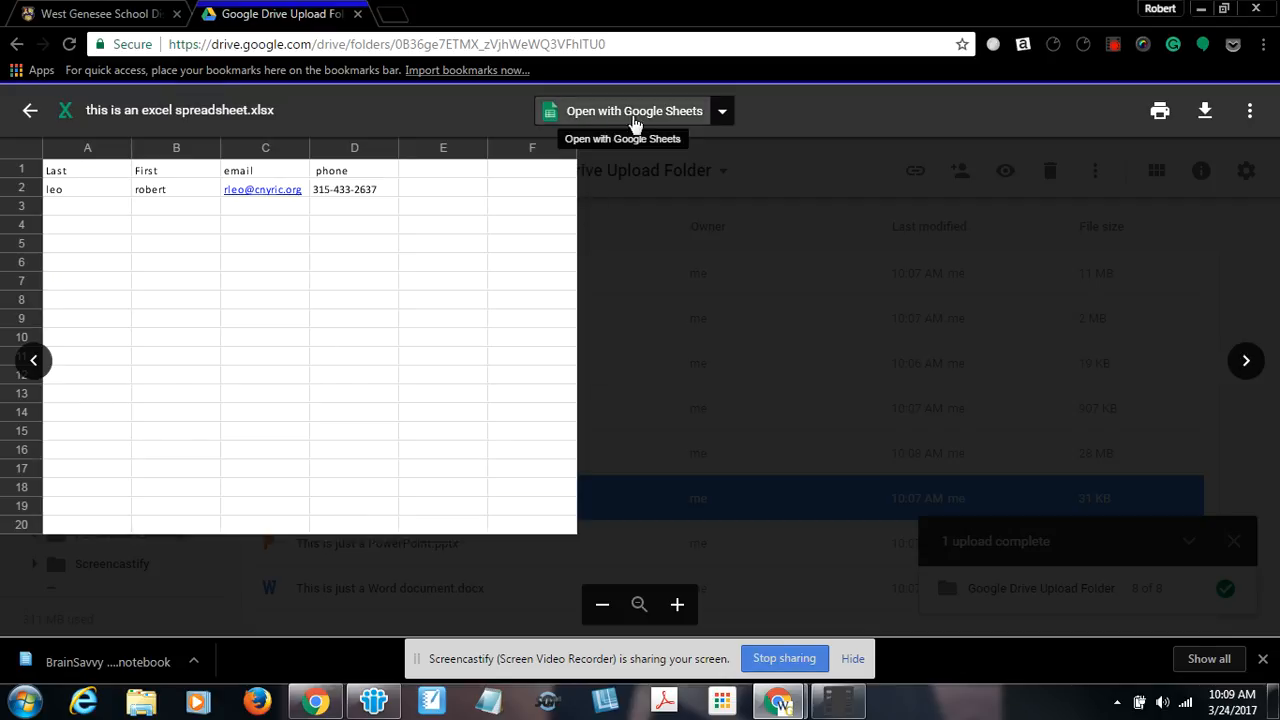
click(28, 111)
- Preview "This is just a PowerPoint.pptx" and try to preview Christopher+Columbus.flipchart, returning to the file list after each
double_click(340, 545)
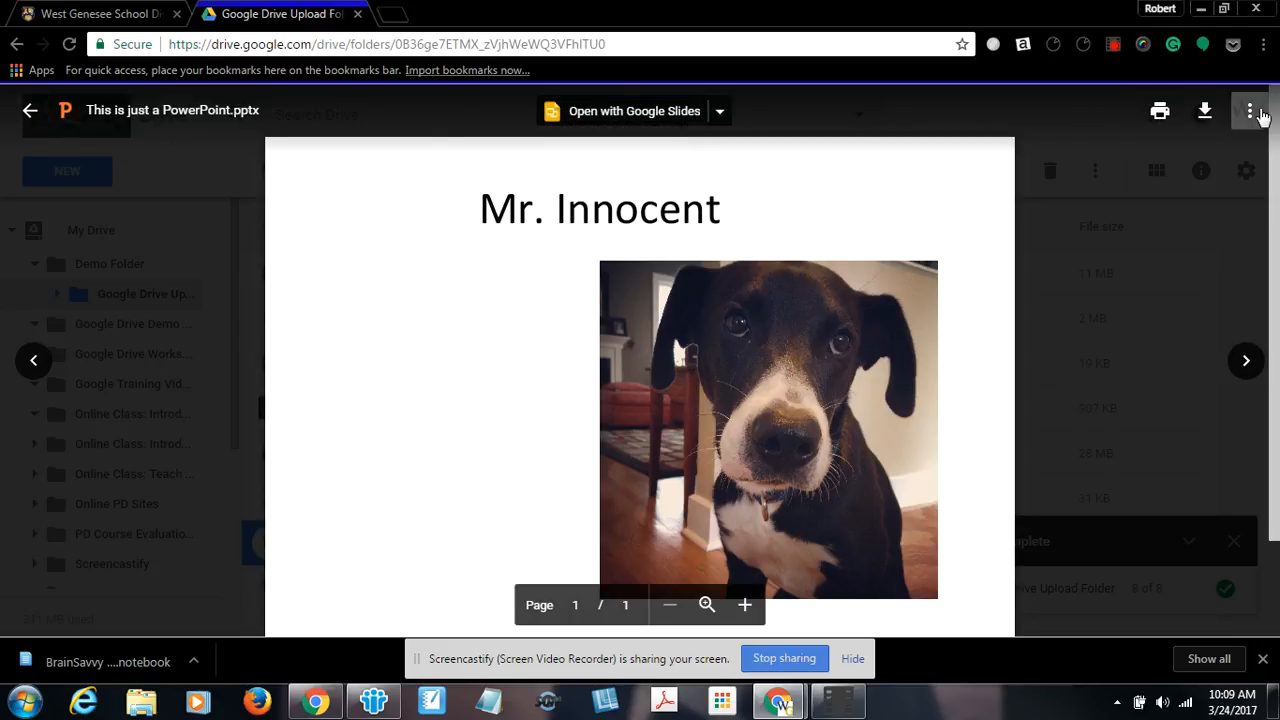
click(30, 110)
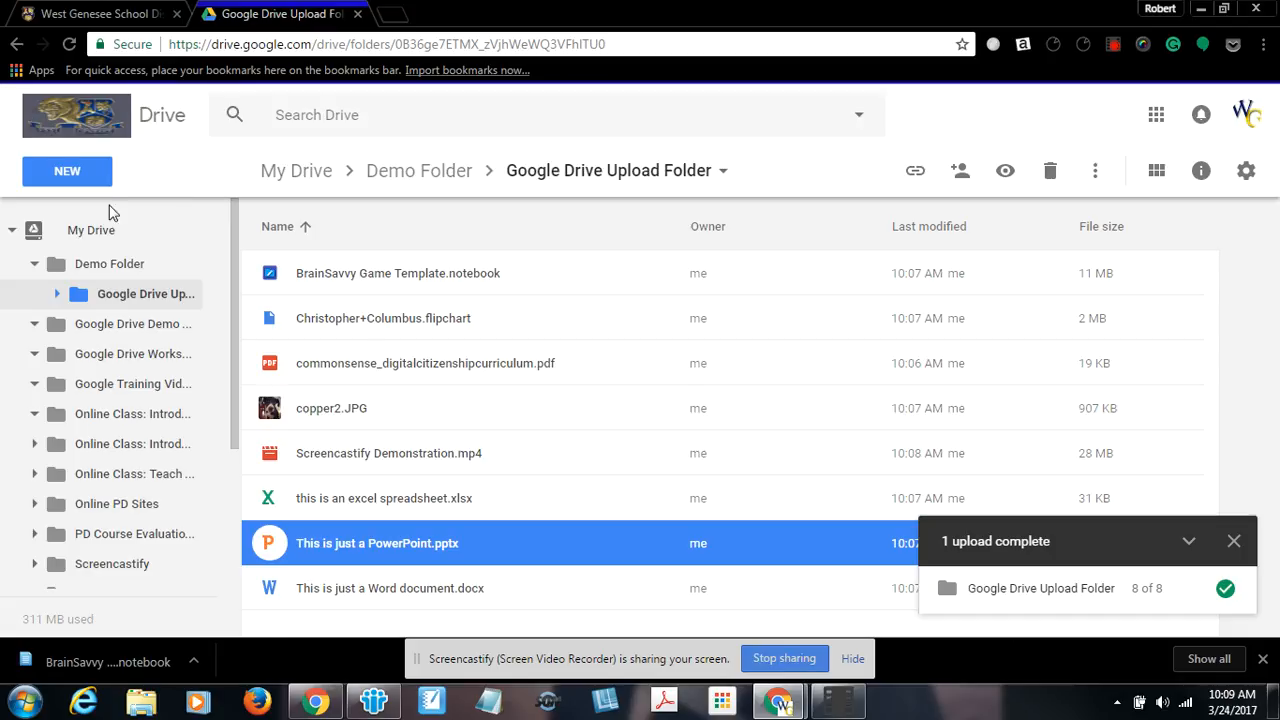
double_click(366, 322)
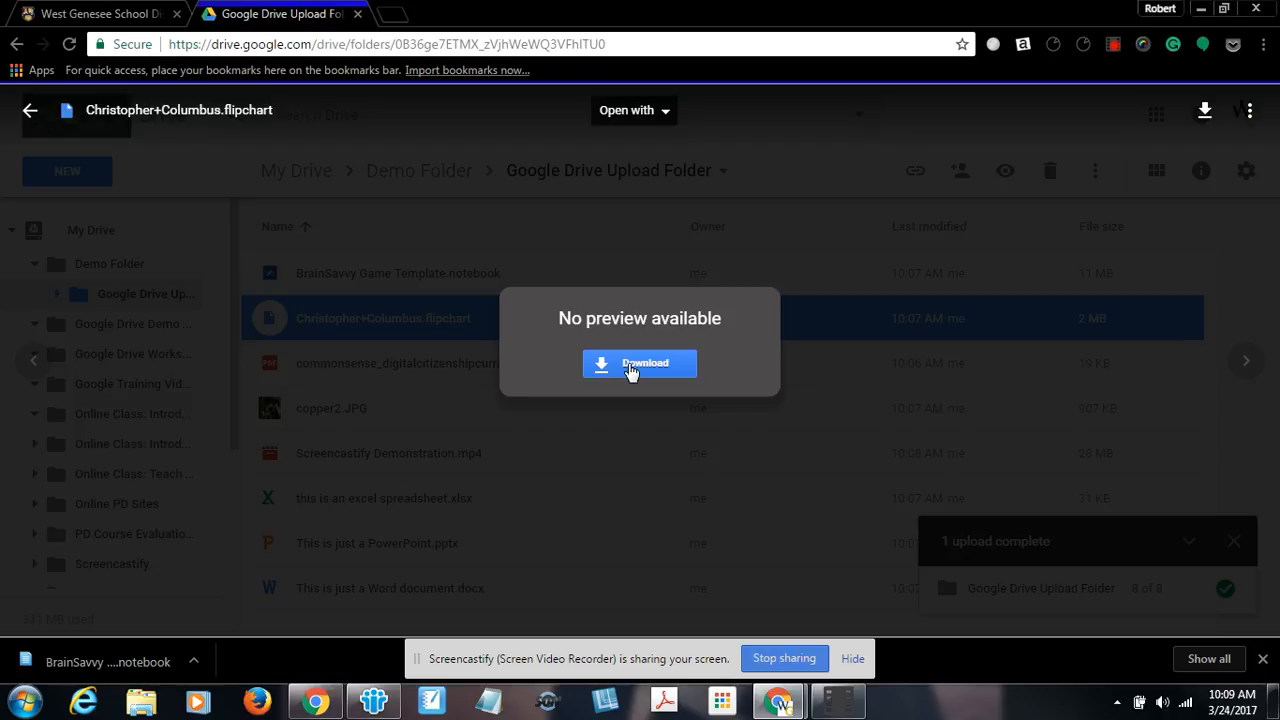
click(31, 113)
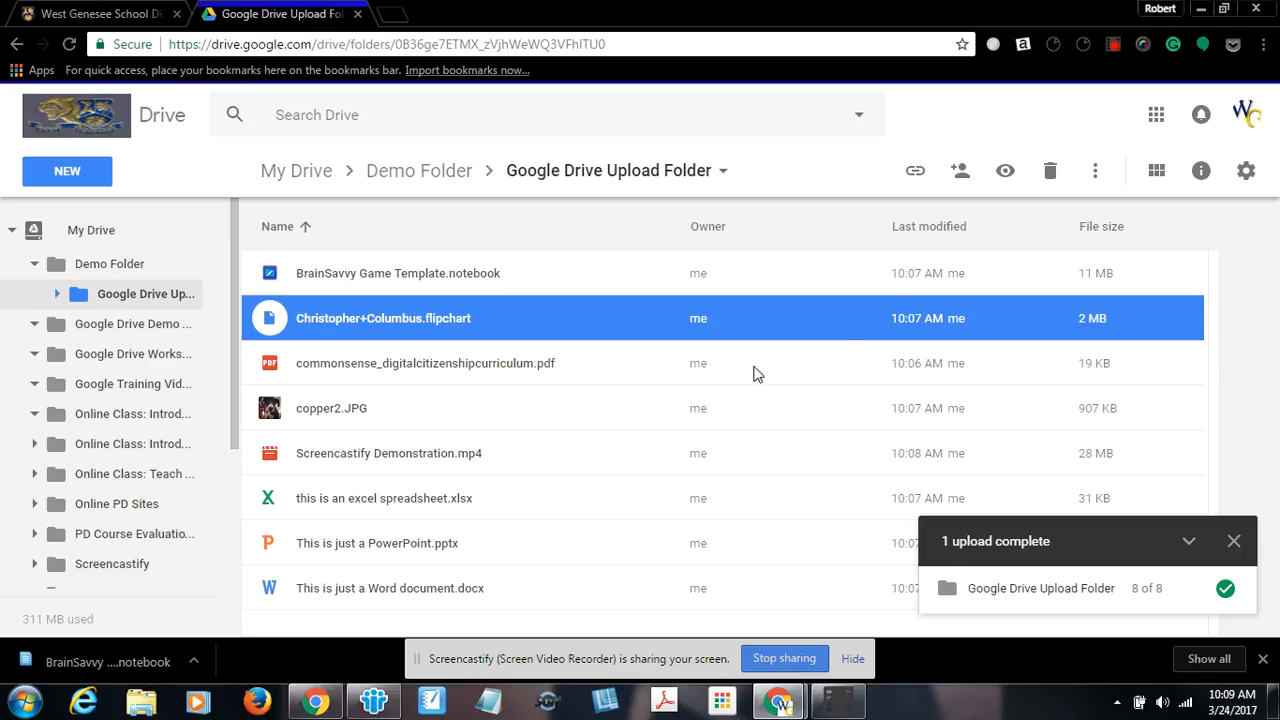
- Preview Screencastify Demonstration.mp4 again, play it briefly, pause it, and return to the file list
click(1113, 45)
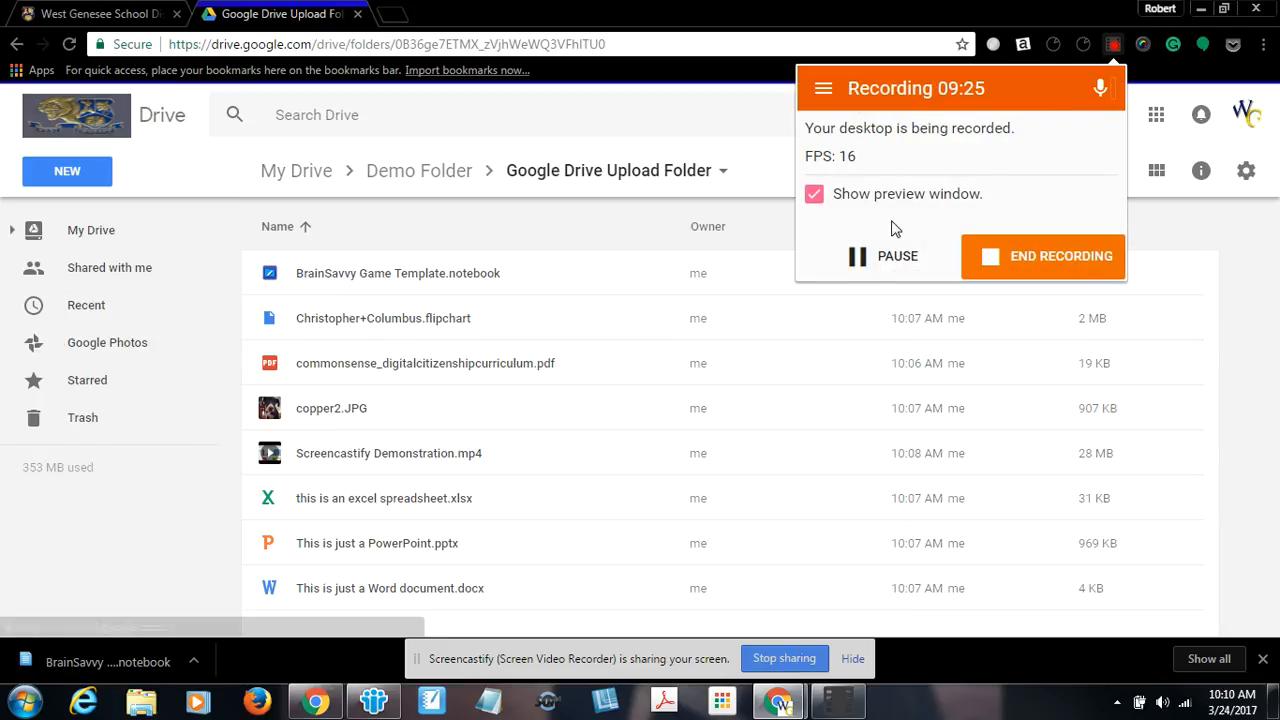
double_click(342, 453)
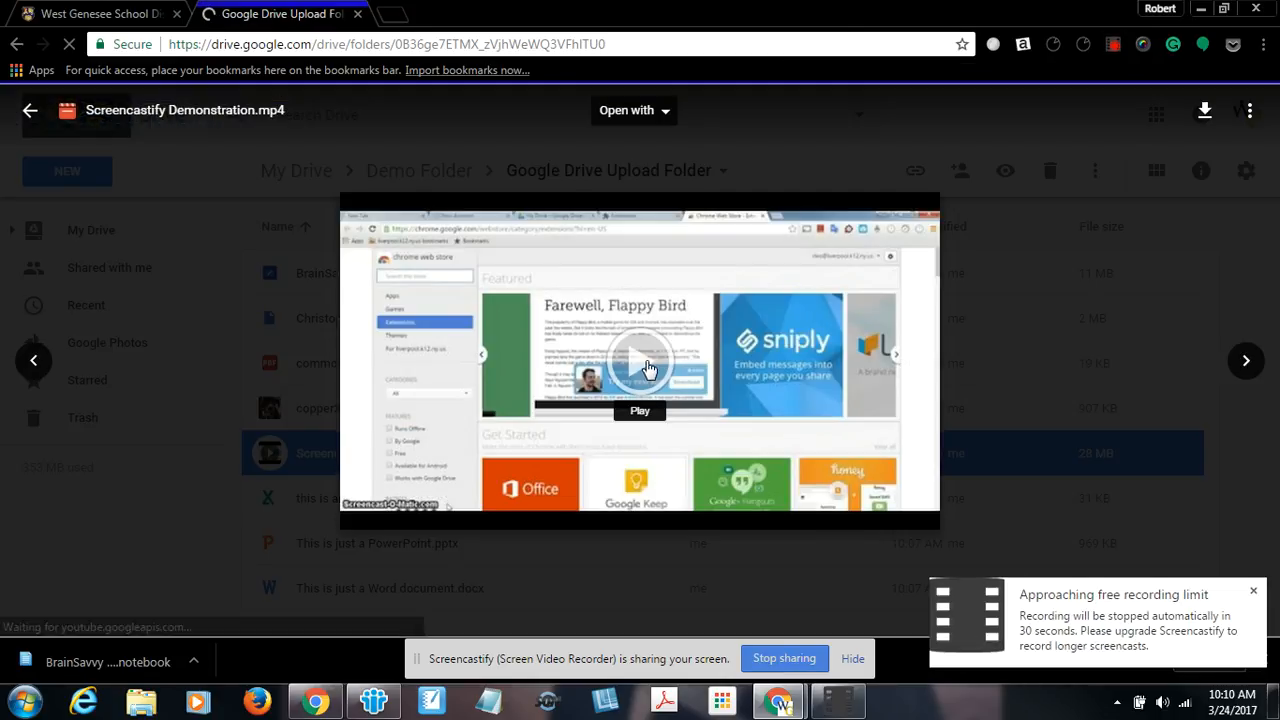
click(648, 368)
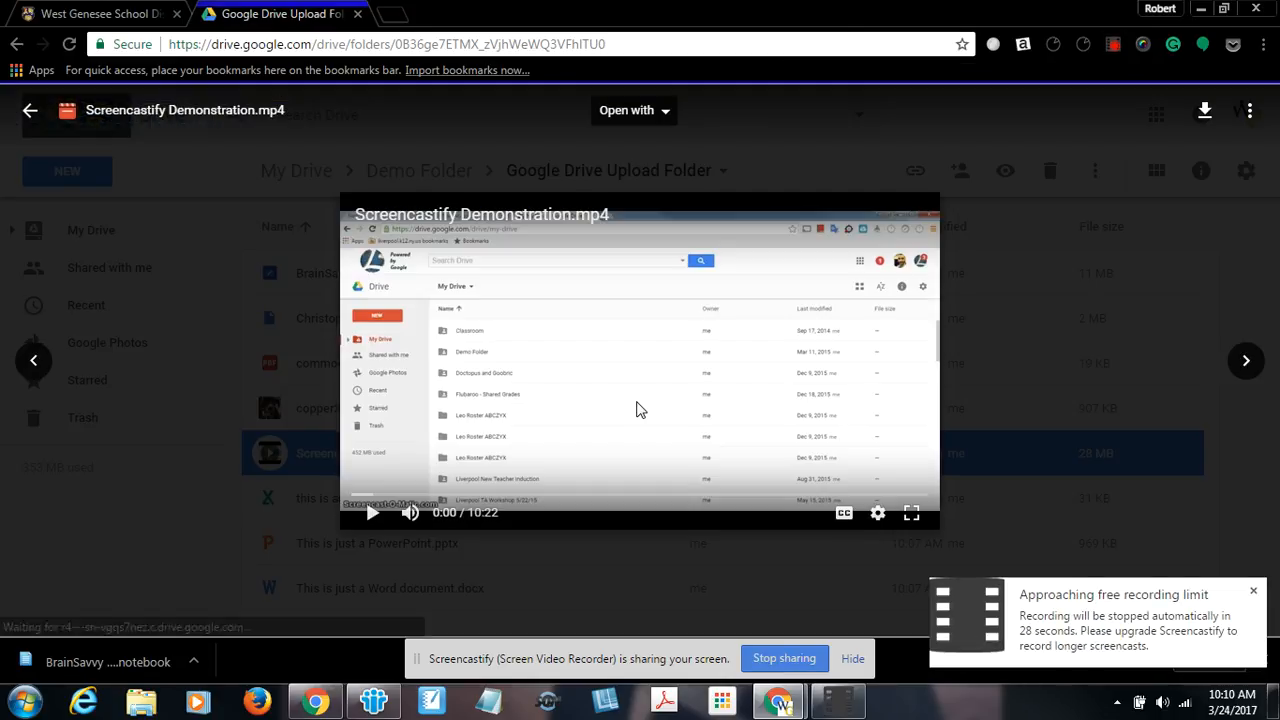
click(372, 513)
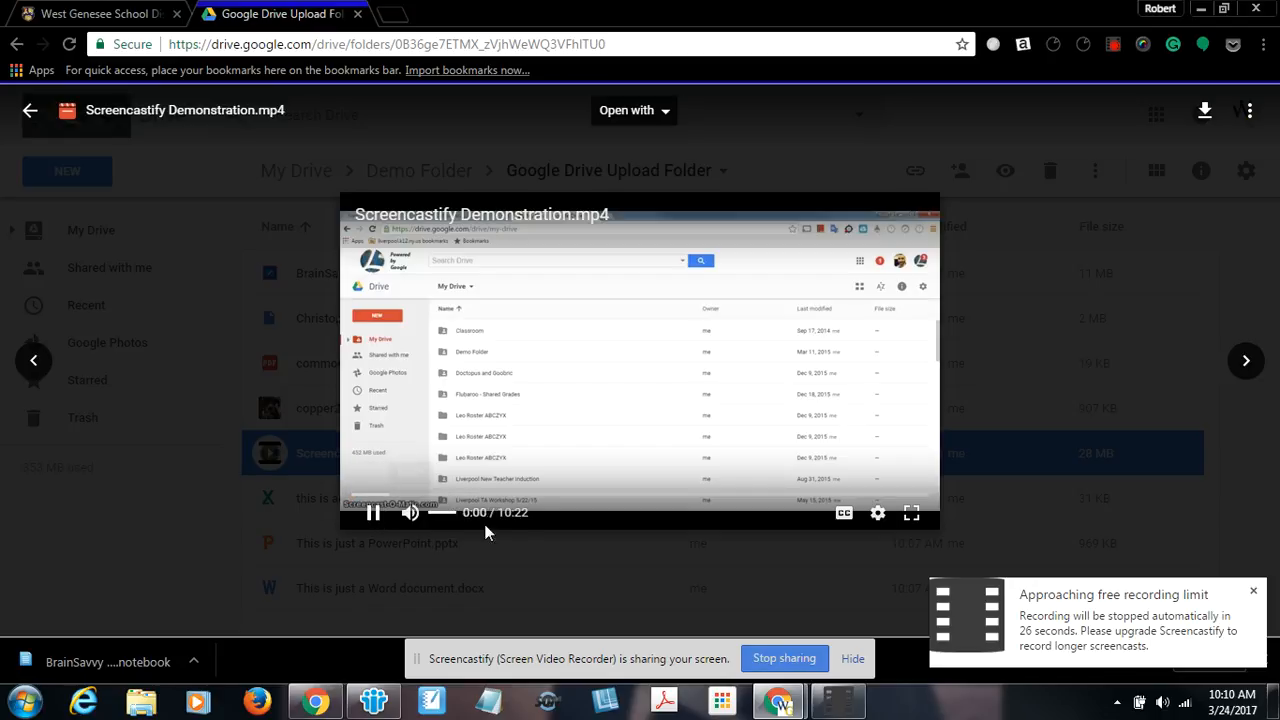
click(373, 513)
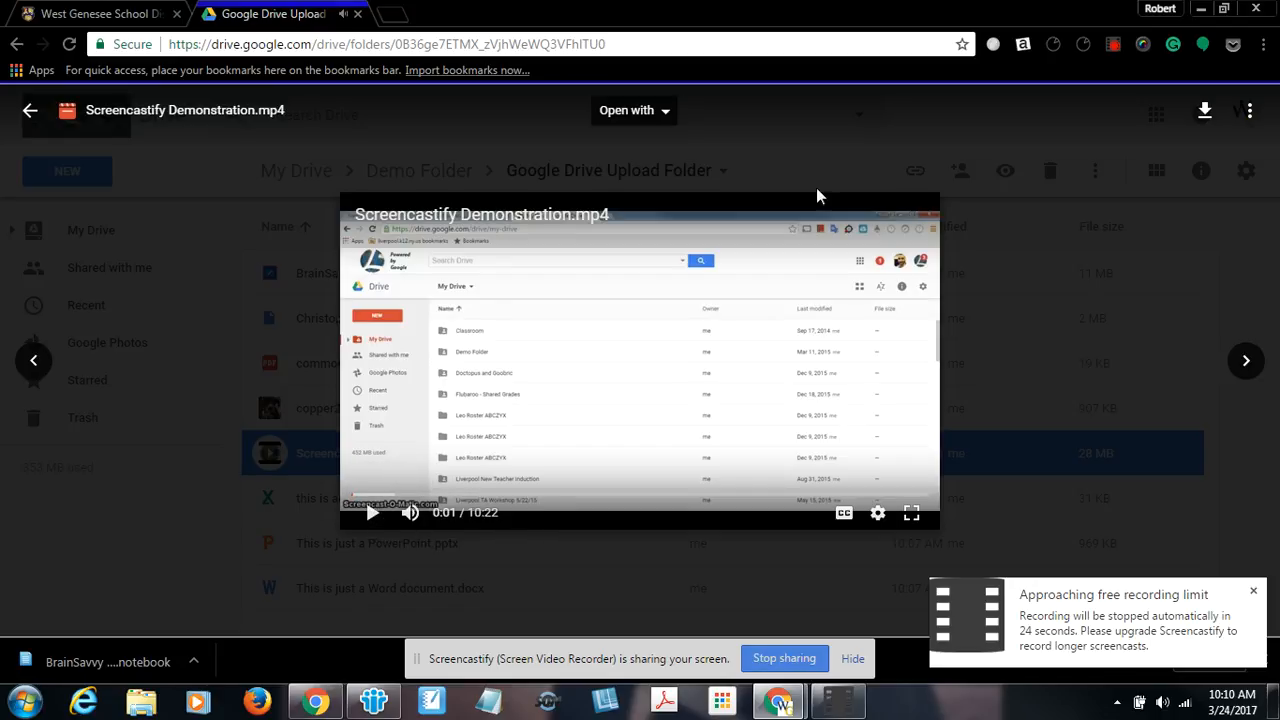
click(33, 113)
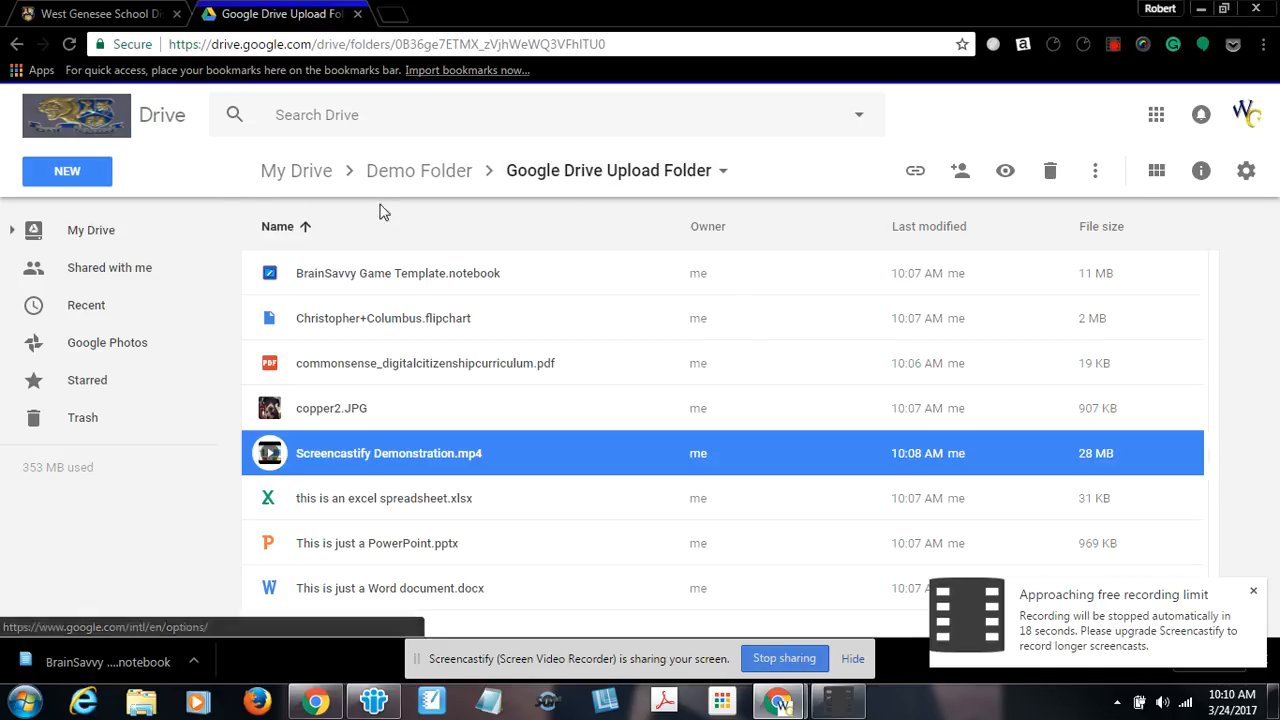
- Review the available choices for creating new items and uploading files or folders in Google Drive Upload Folder
click(76, 174)
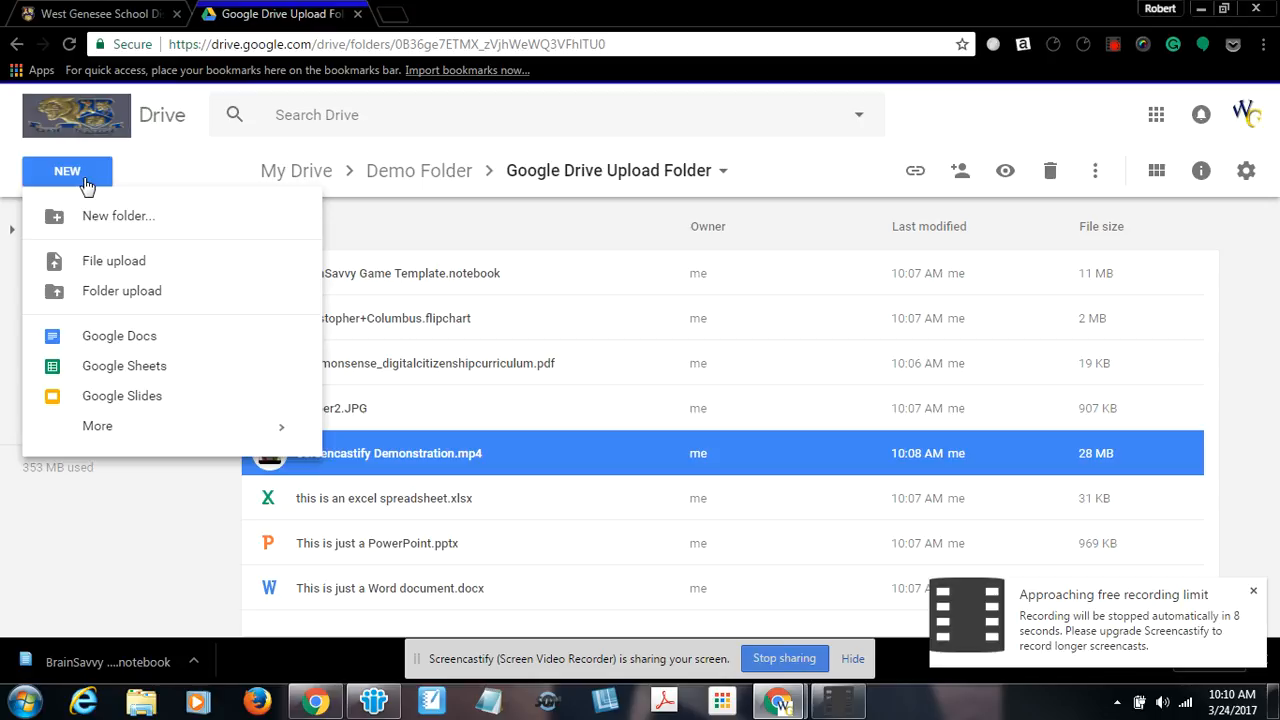
click(1113, 45)
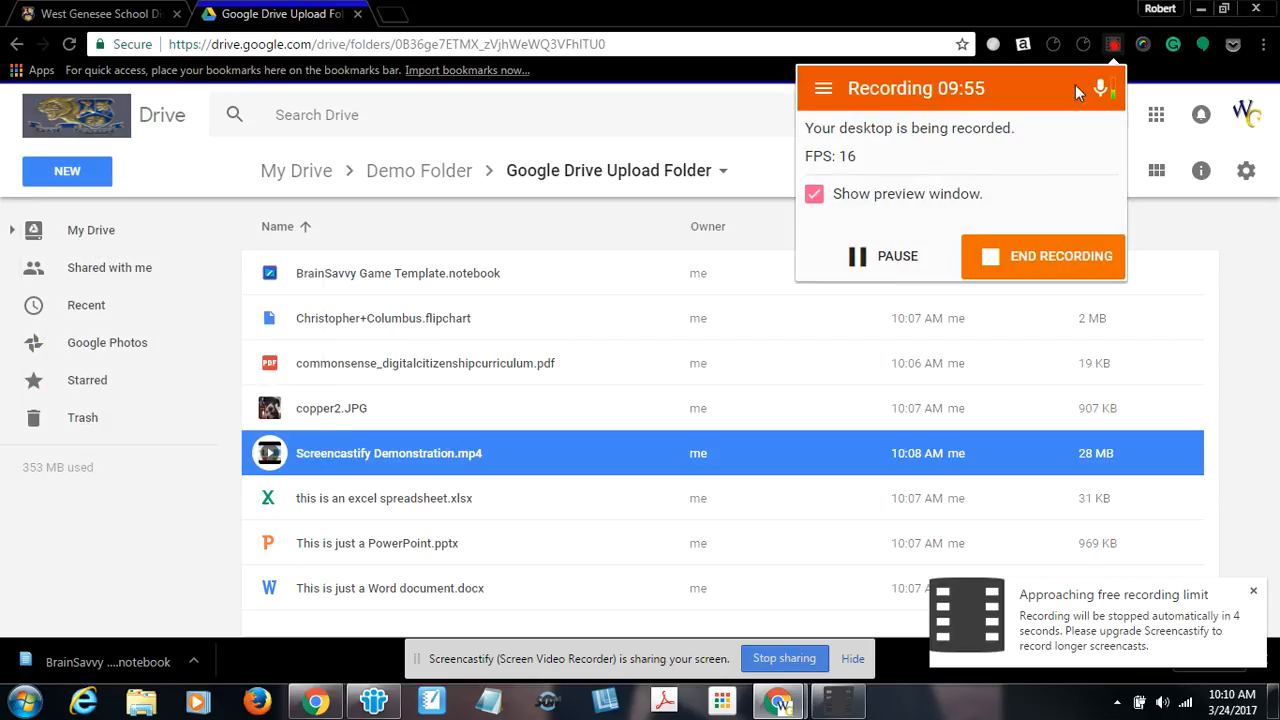